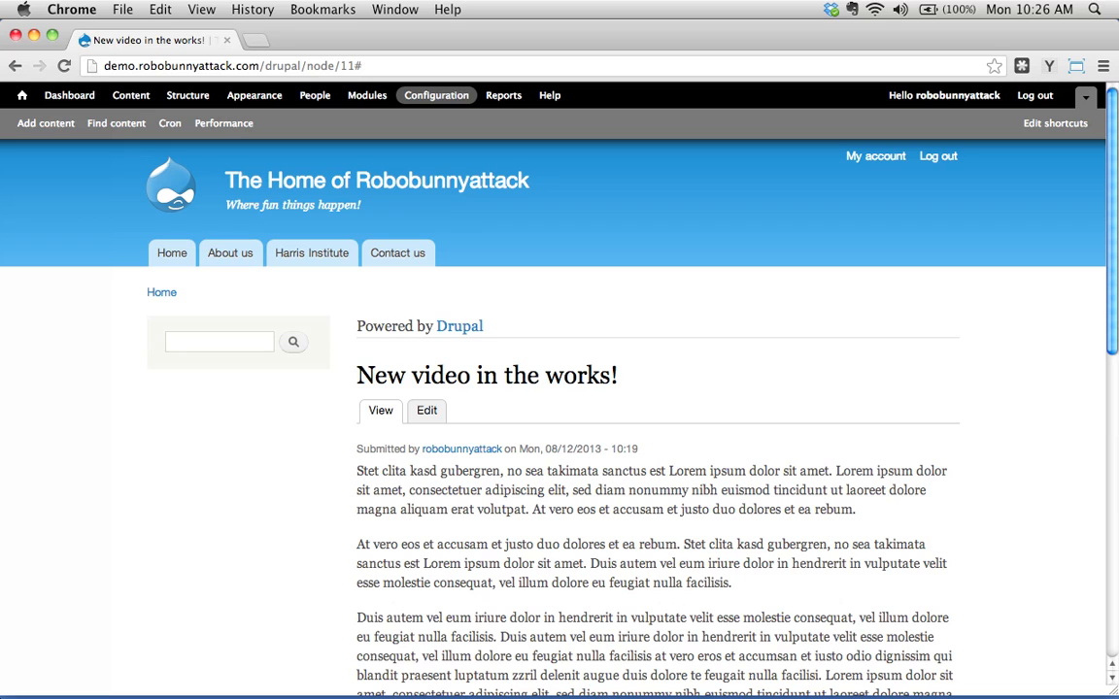
pyautogui.scroll(-5, 574, 432)
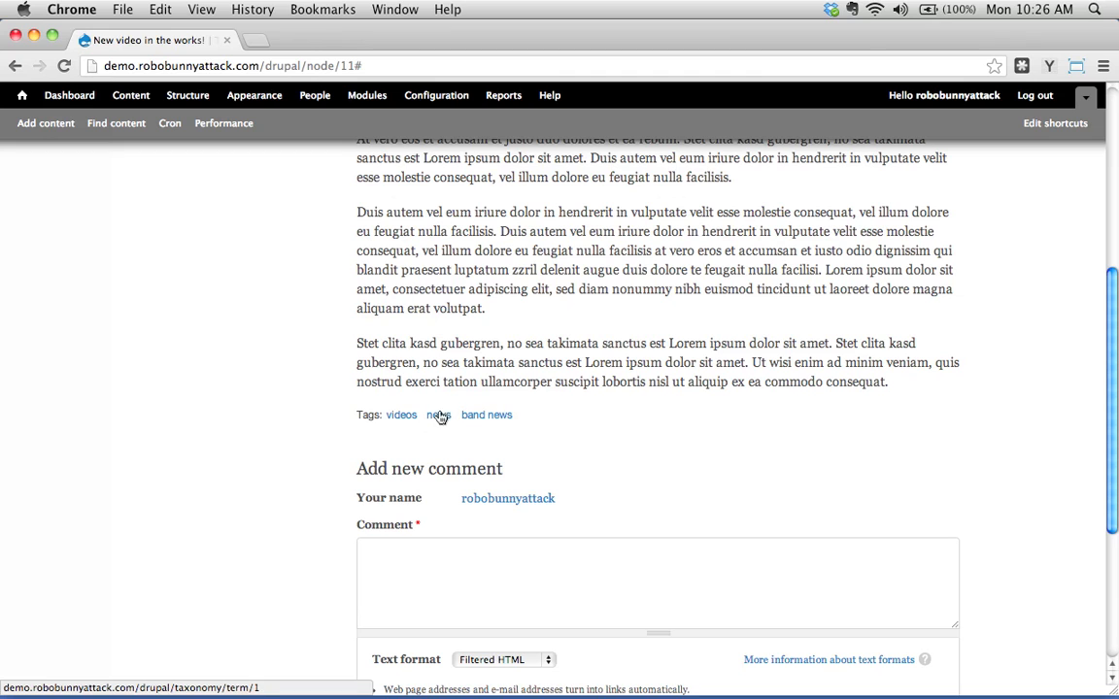
pyautogui.scroll(2, 537, 432)
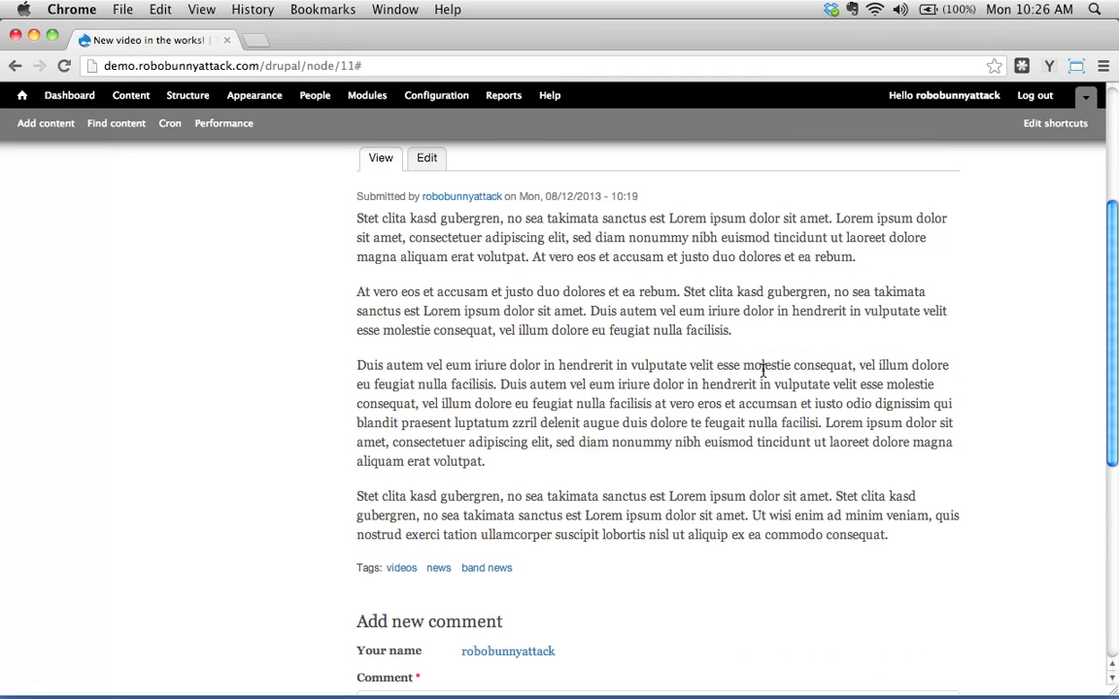
pyautogui.scroll(3, 519, 430)
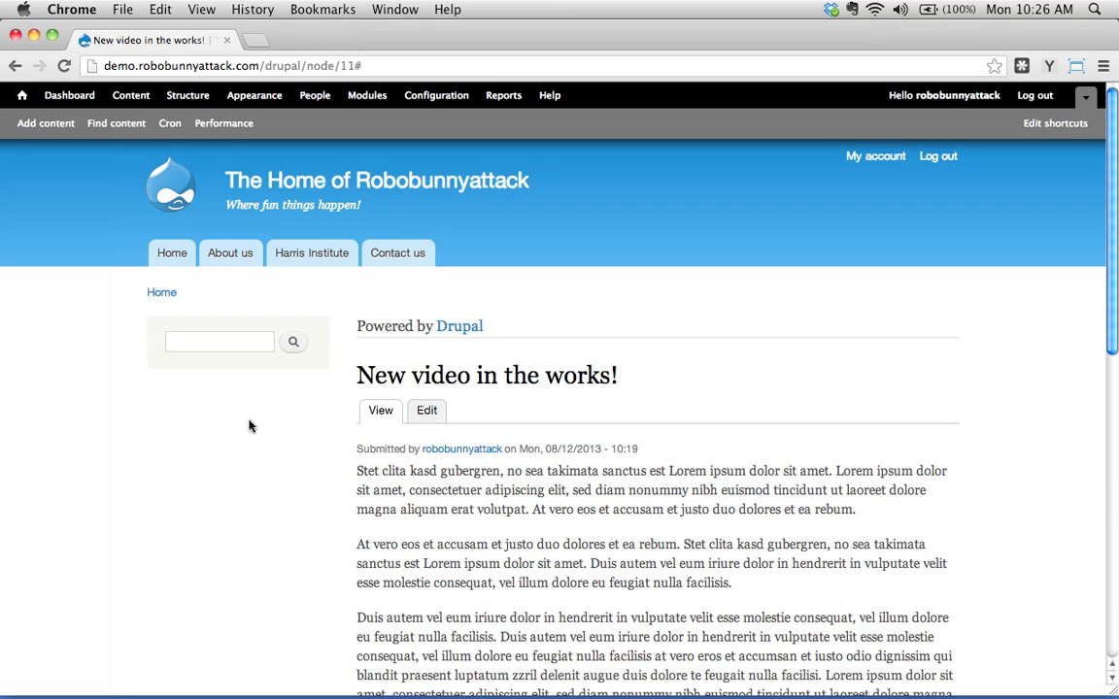
# Step: Create a taxonomy vocabulary named "Genre" with the description "The genre of a song"
pyautogui.click(188, 100)
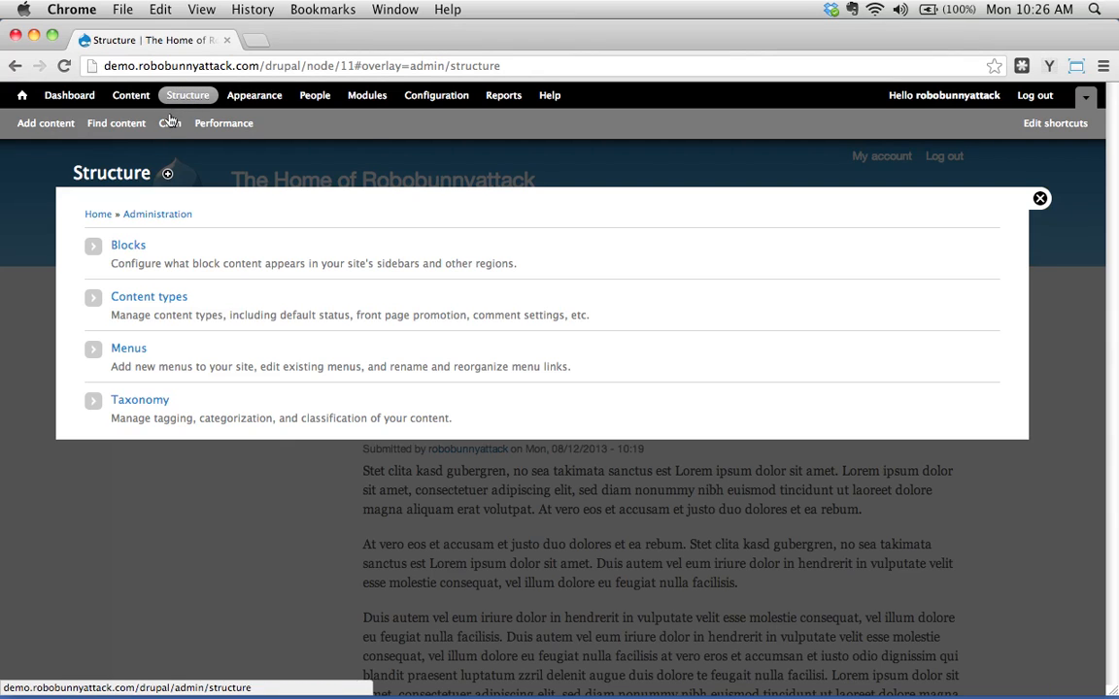
pyautogui.click(144, 400)
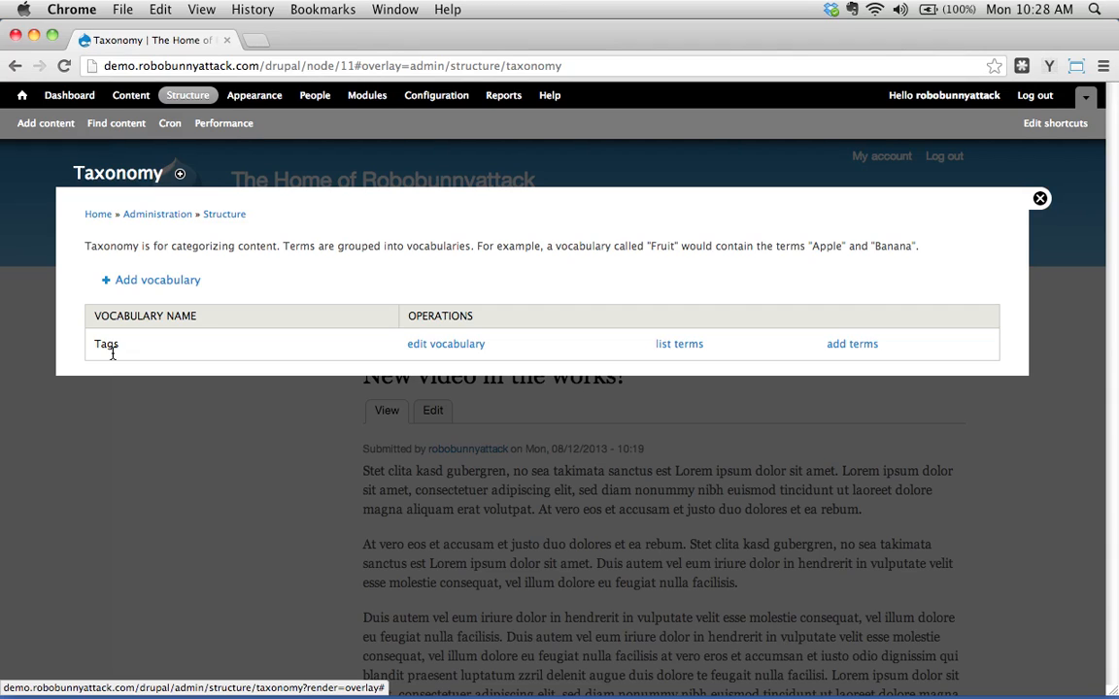
pyautogui.click(157, 280)
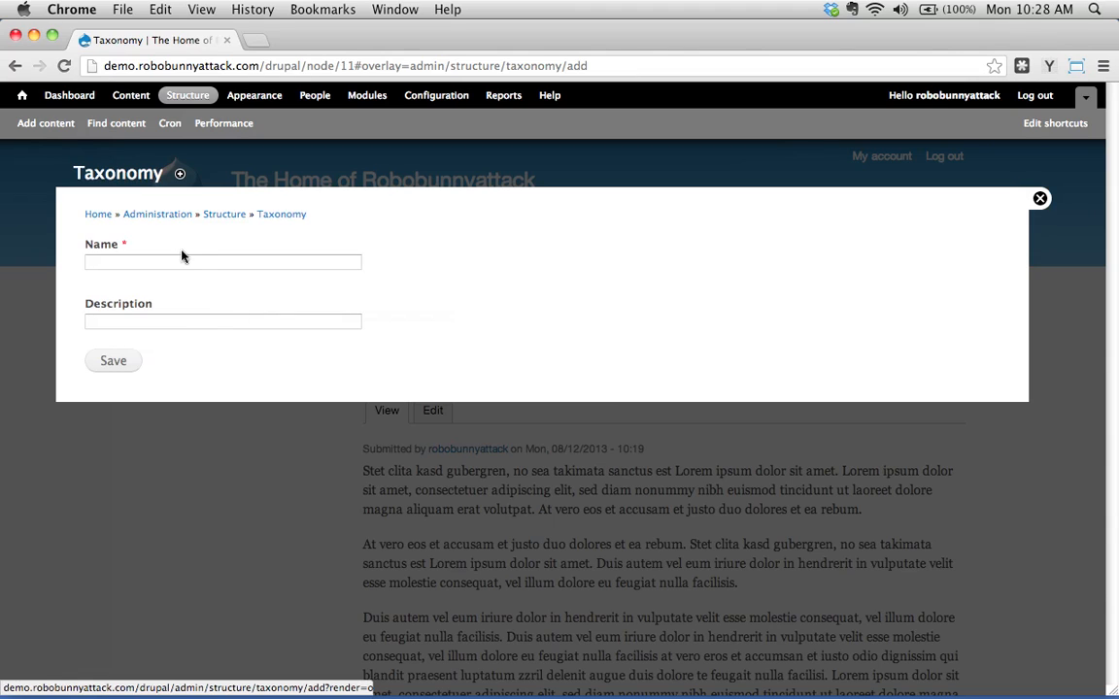
pyautogui.click(180, 260)
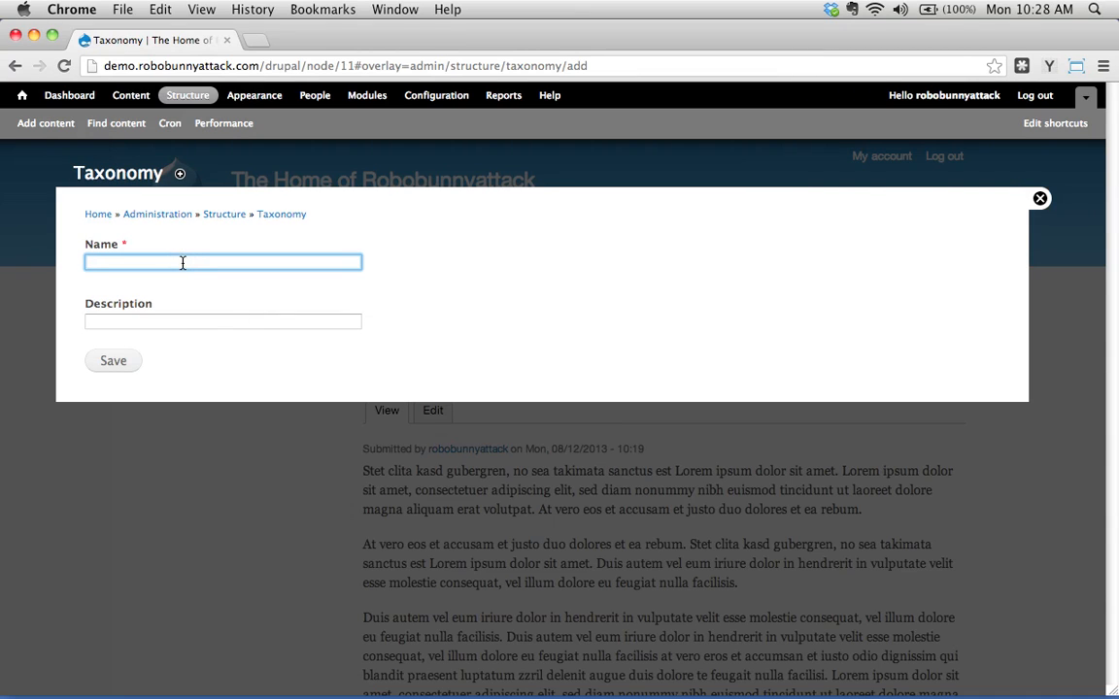
pyautogui.write('Genre')
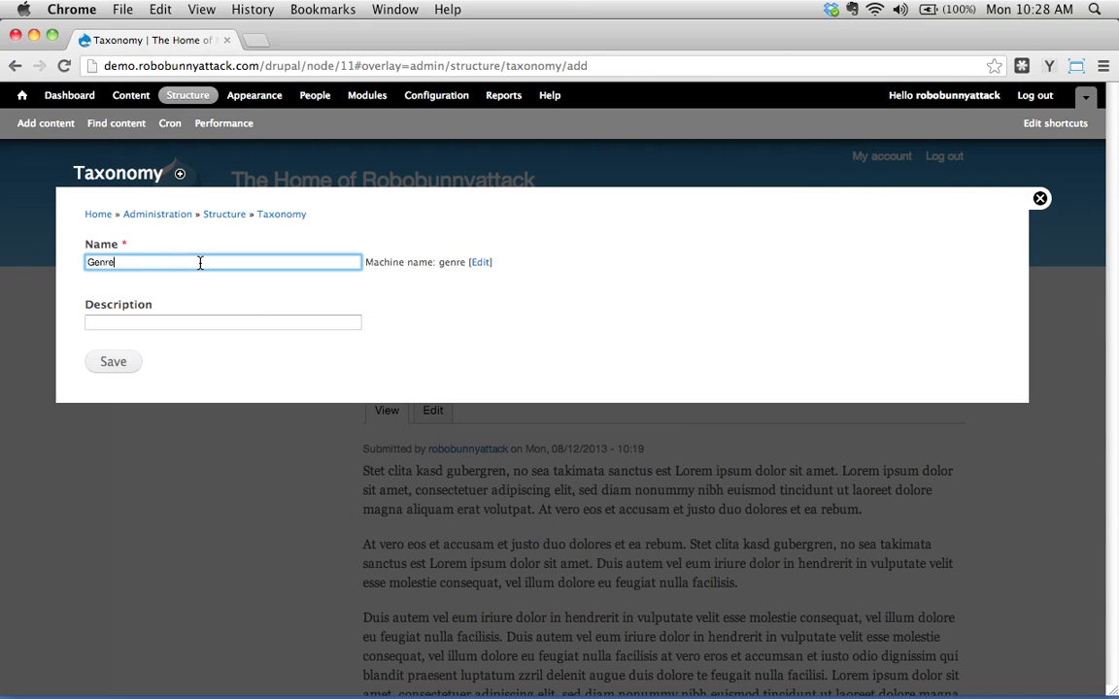
pyautogui.click(169, 323)
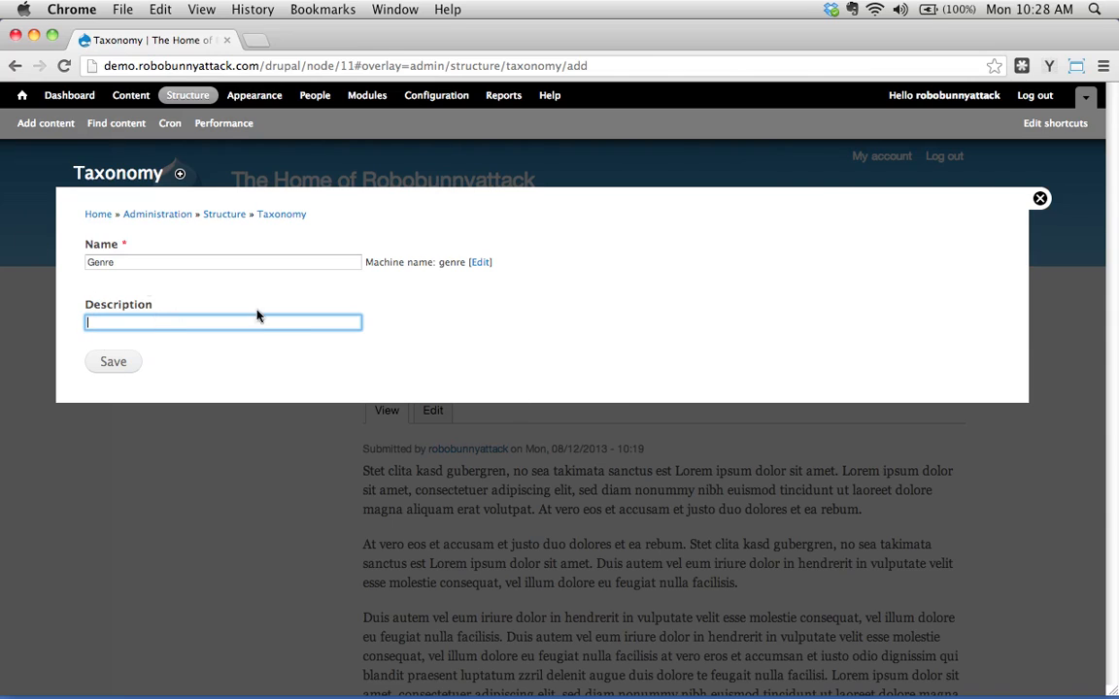
pyautogui.write('The genre of a song')
pyautogui.click(115, 362)
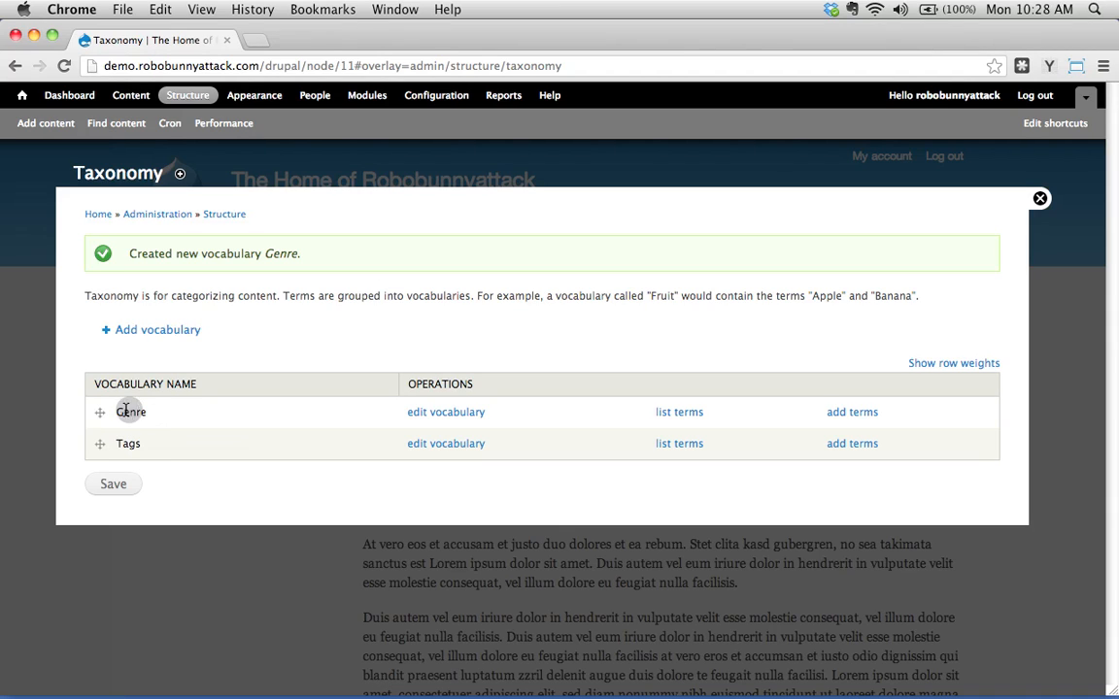
# Step: Start a new term in the Genre vocabulary and name it "Rock"
pyautogui.click(677, 413)
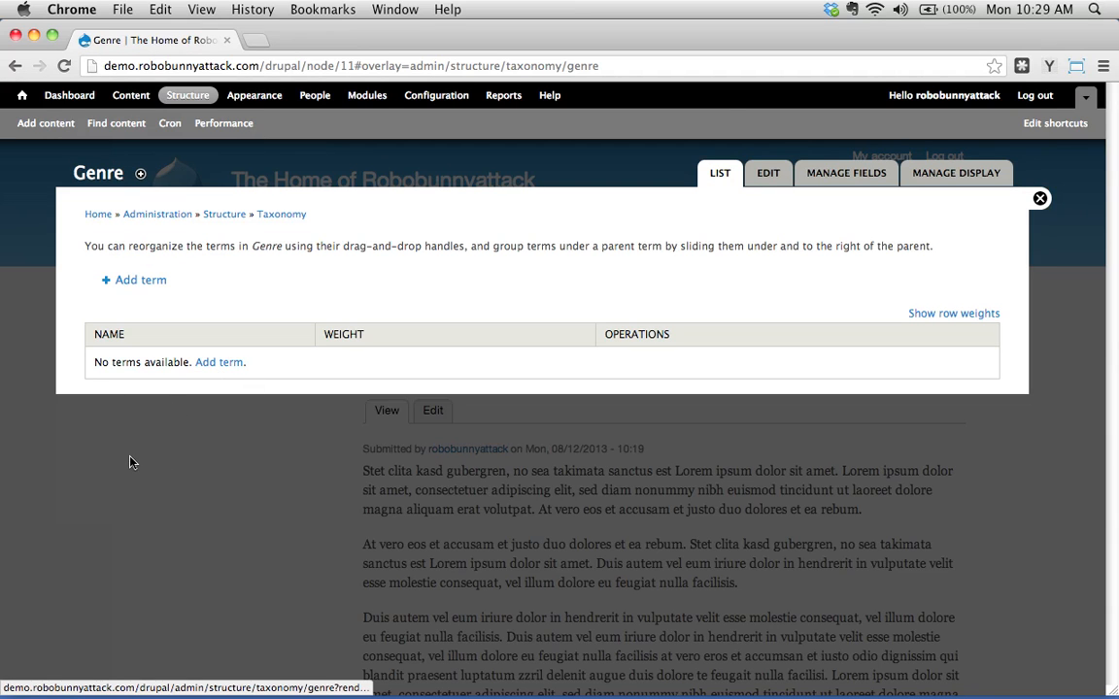
pyautogui.click(218, 364)
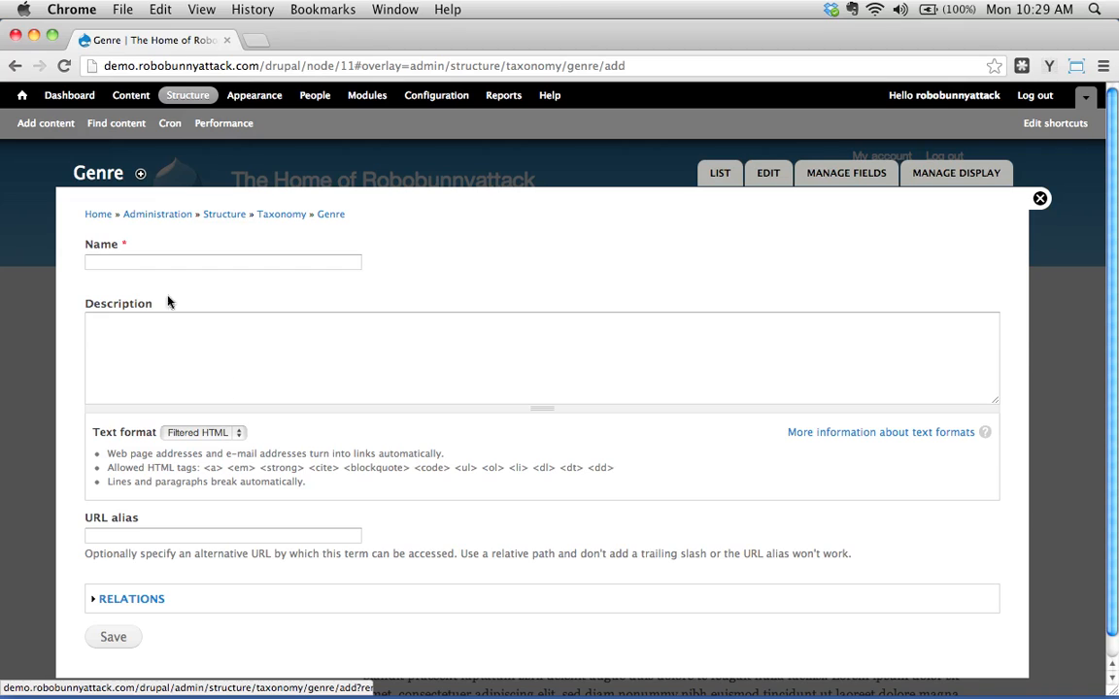
pyautogui.click(132, 260)
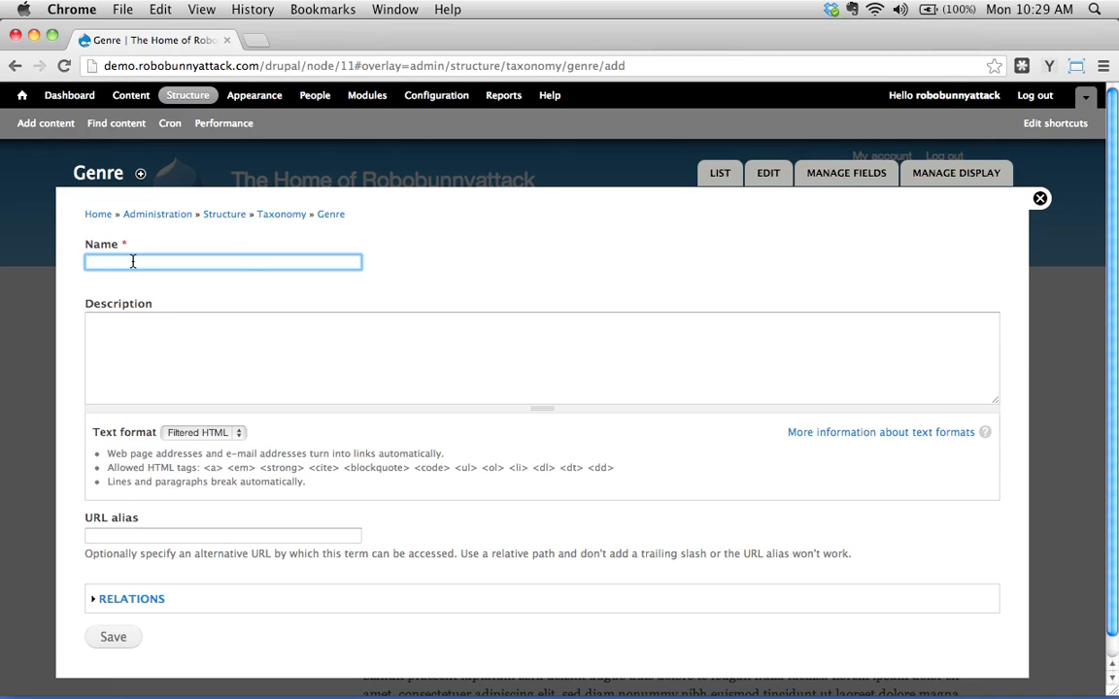
pyautogui.write('Rock')
pyautogui.click(183, 361)
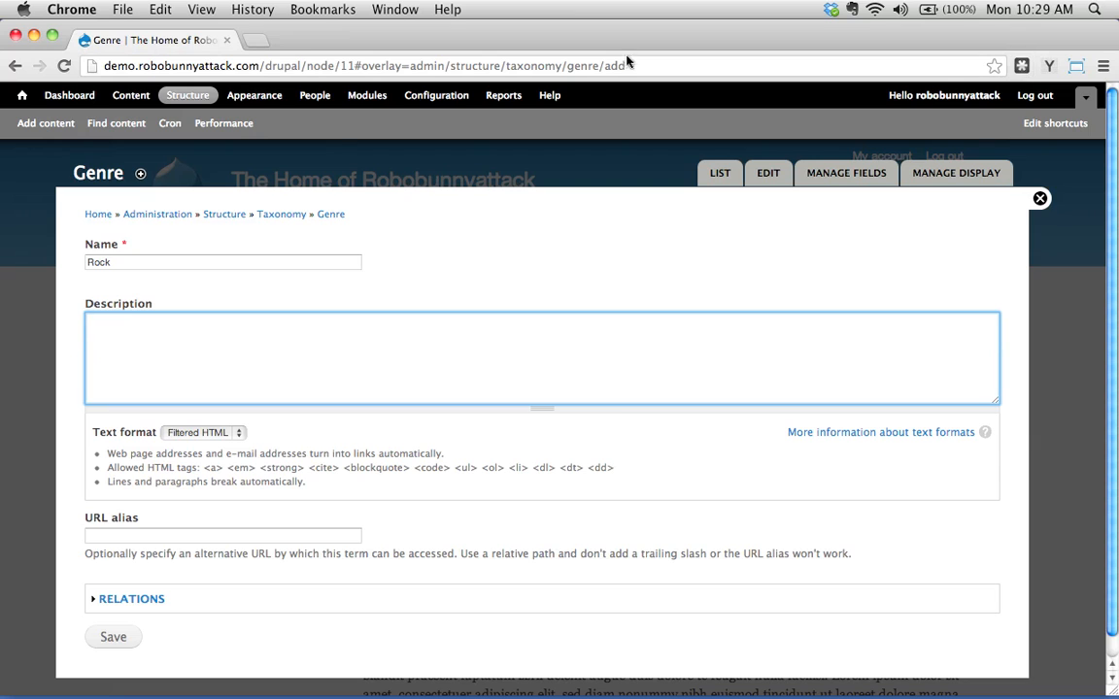
# Step: Open wikipedia.org in a separate browser tab and look up the "rock music" article
pyautogui.click(258, 40)
pyautogui.write('w')
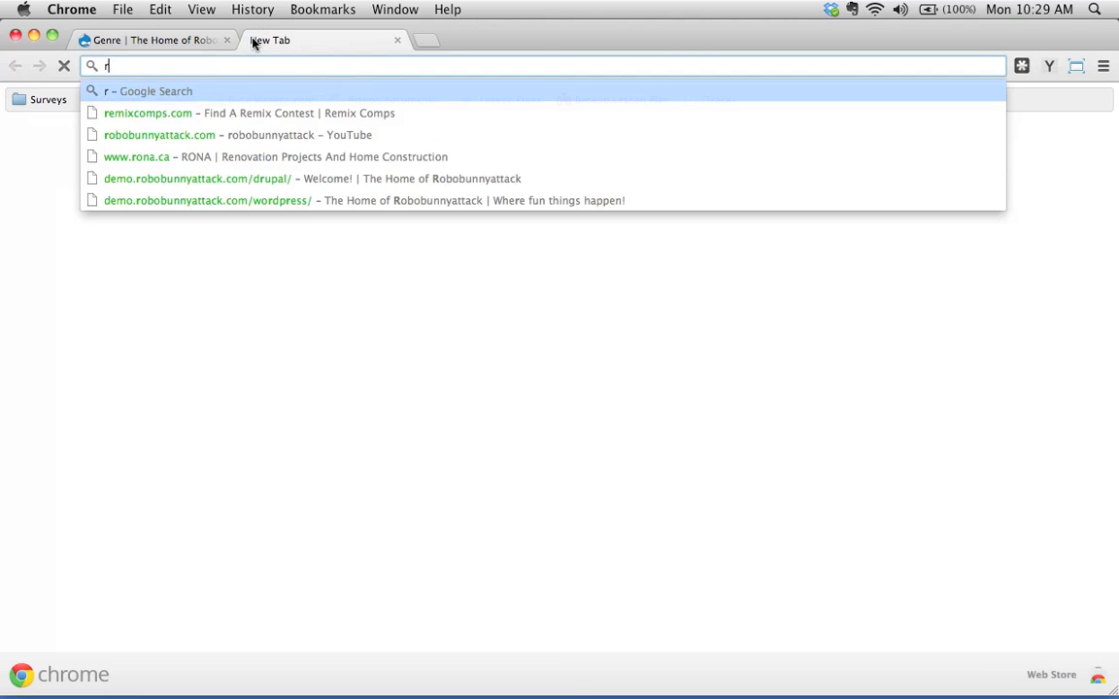
pyautogui.write('iki')
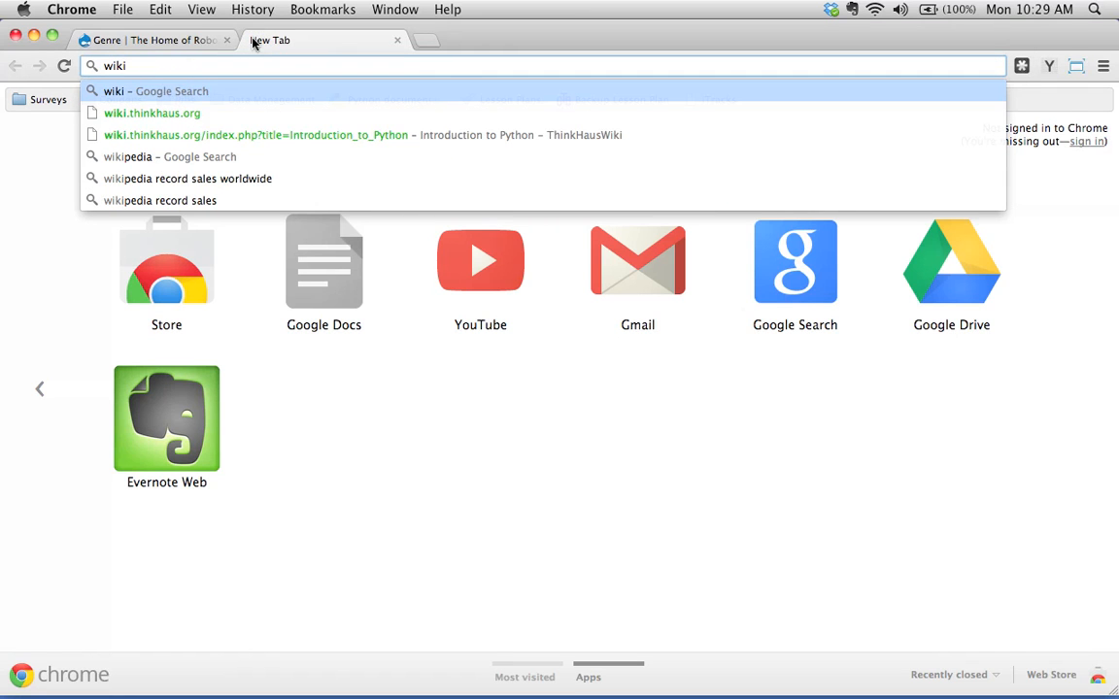
pyautogui.write('pedia.')
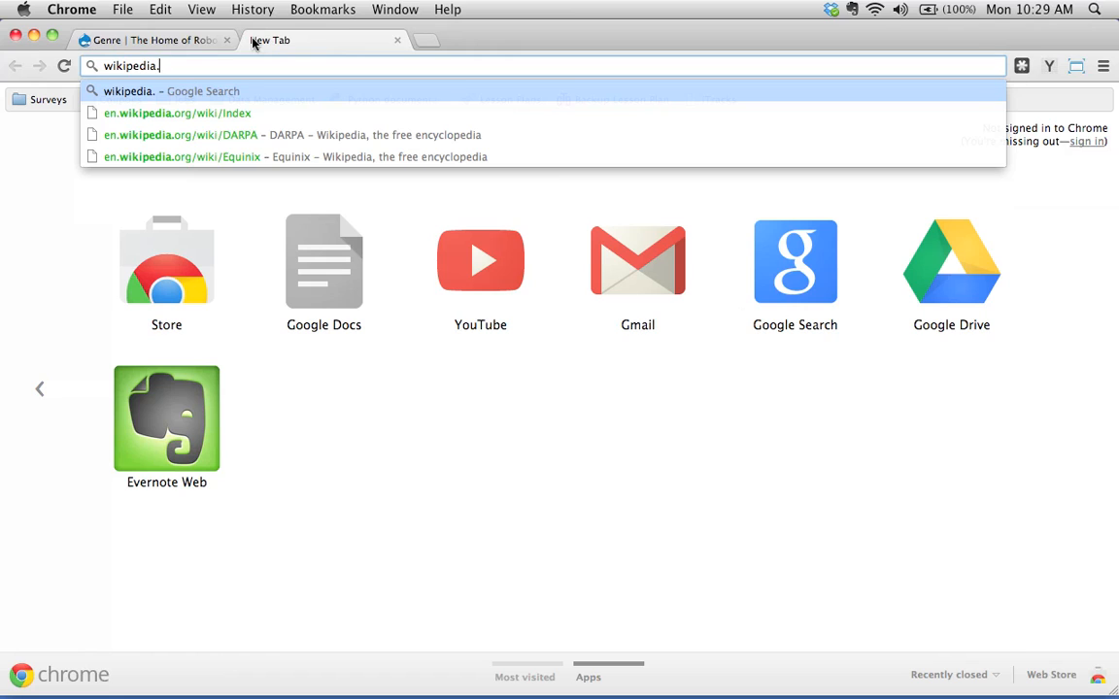
pyautogui.write('org')
pyautogui.press('Return')
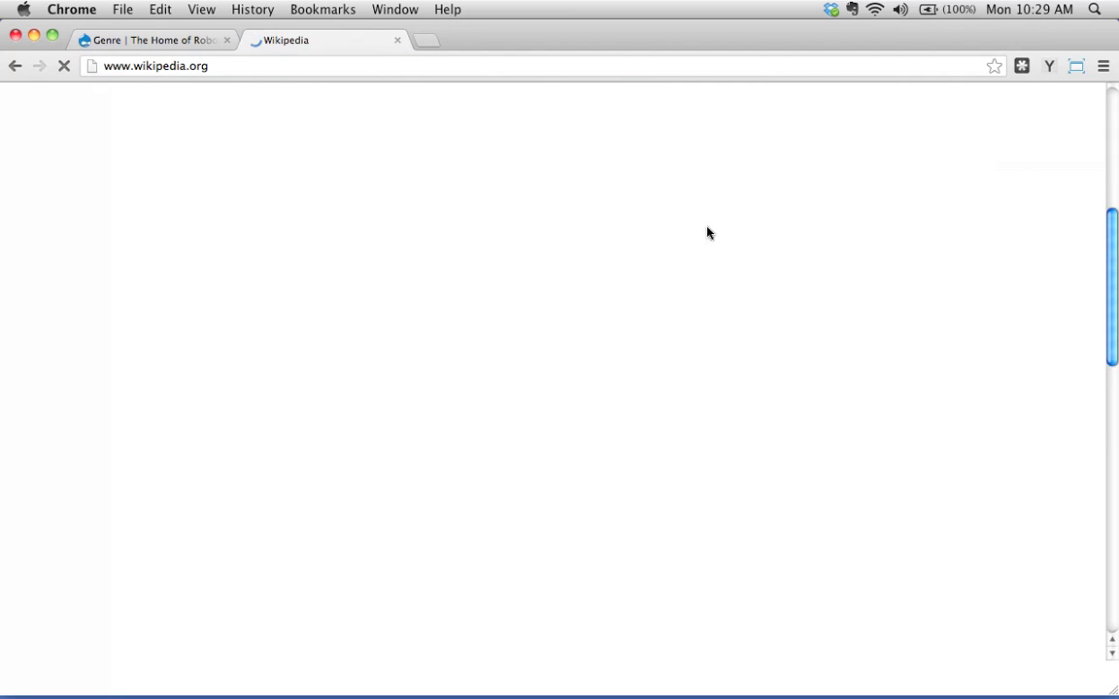
pyautogui.write('rock music')
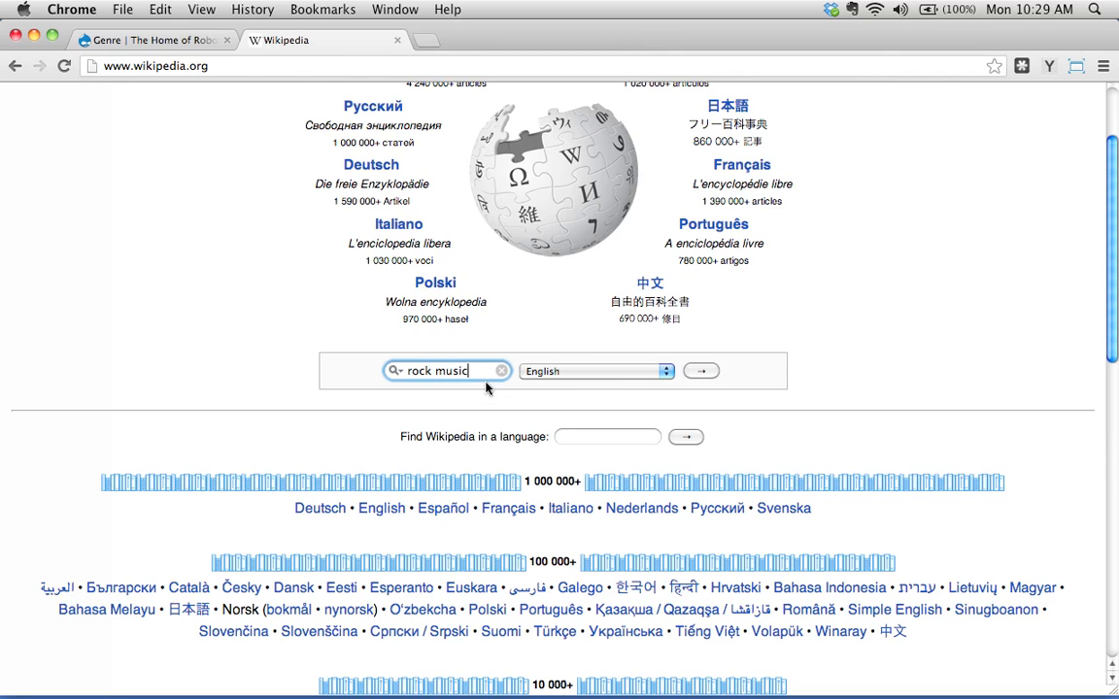
pyautogui.press('Return')
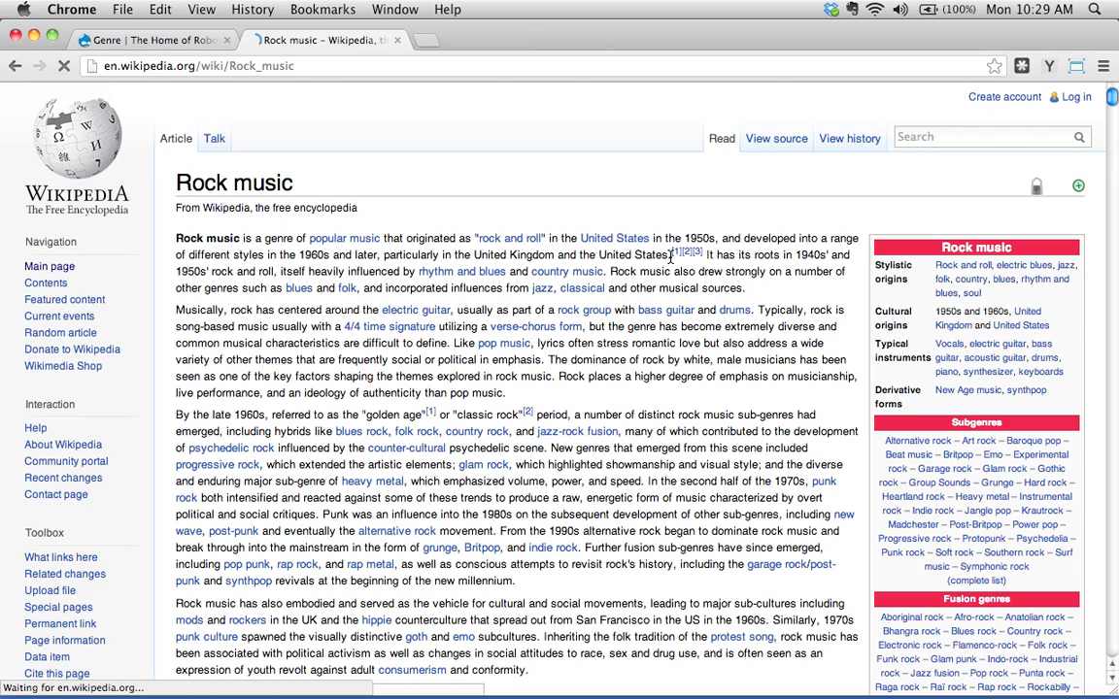
# Step: Copy the first sentence of the Wikipedia rock music article into the Rock term's description in Drupal and save the term
pyautogui.moveTo(176, 238); pyautogui.dragTo(701, 254)
pyautogui.press('super+c')
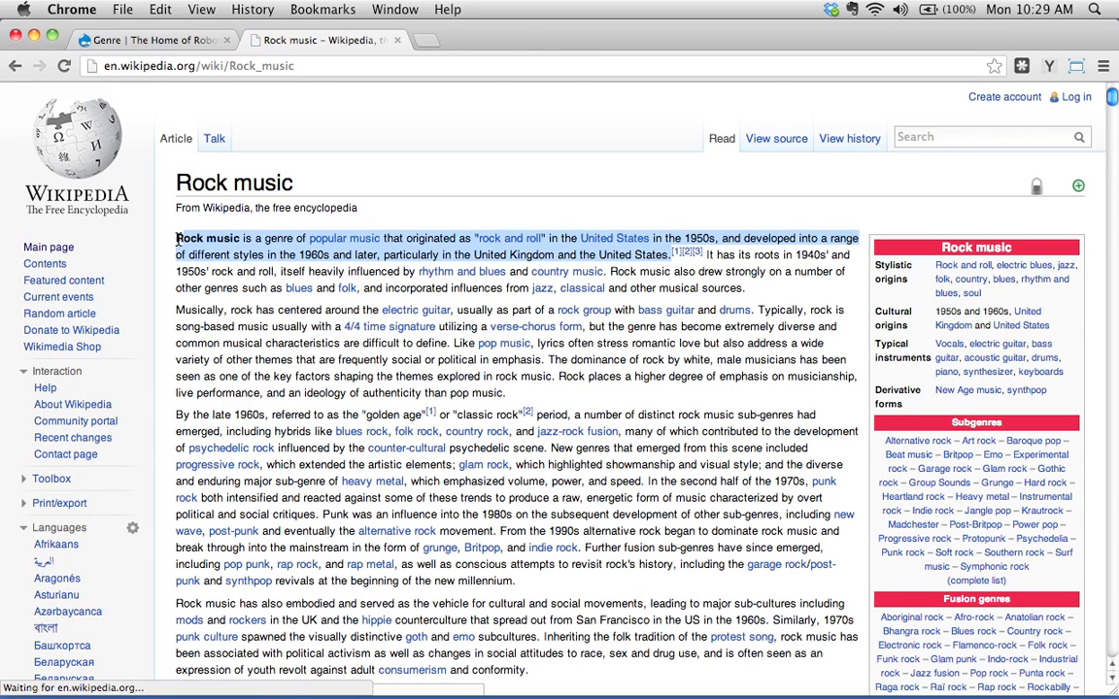
pyautogui.click(150, 40)
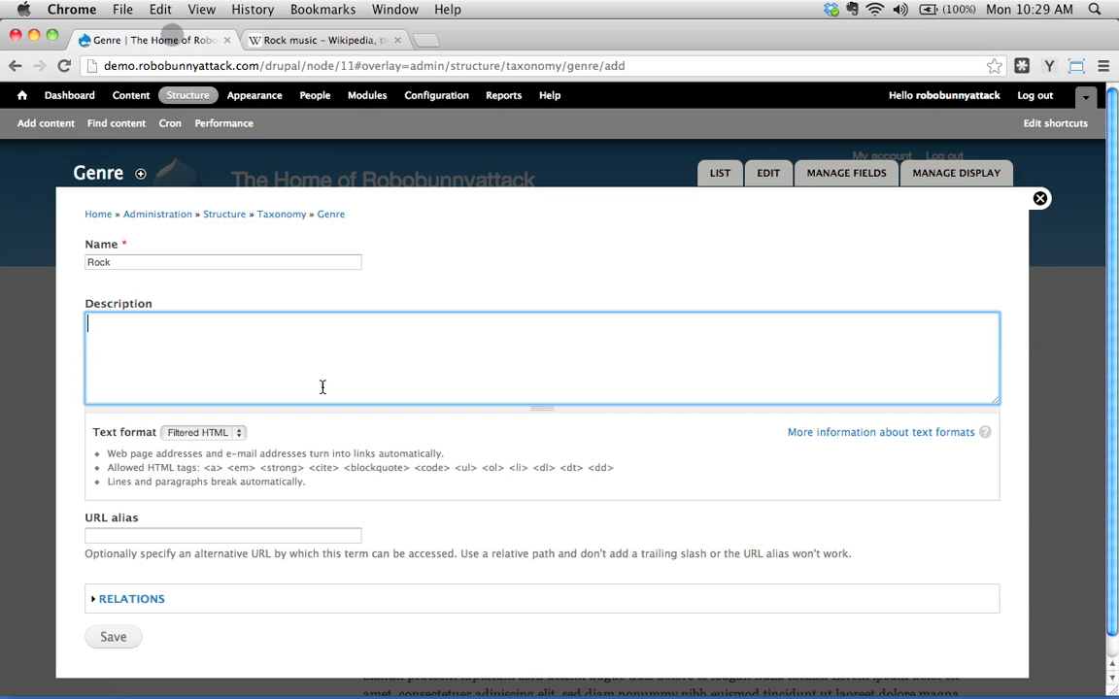
pyautogui.click(319, 386)
pyautogui.press('super+v')
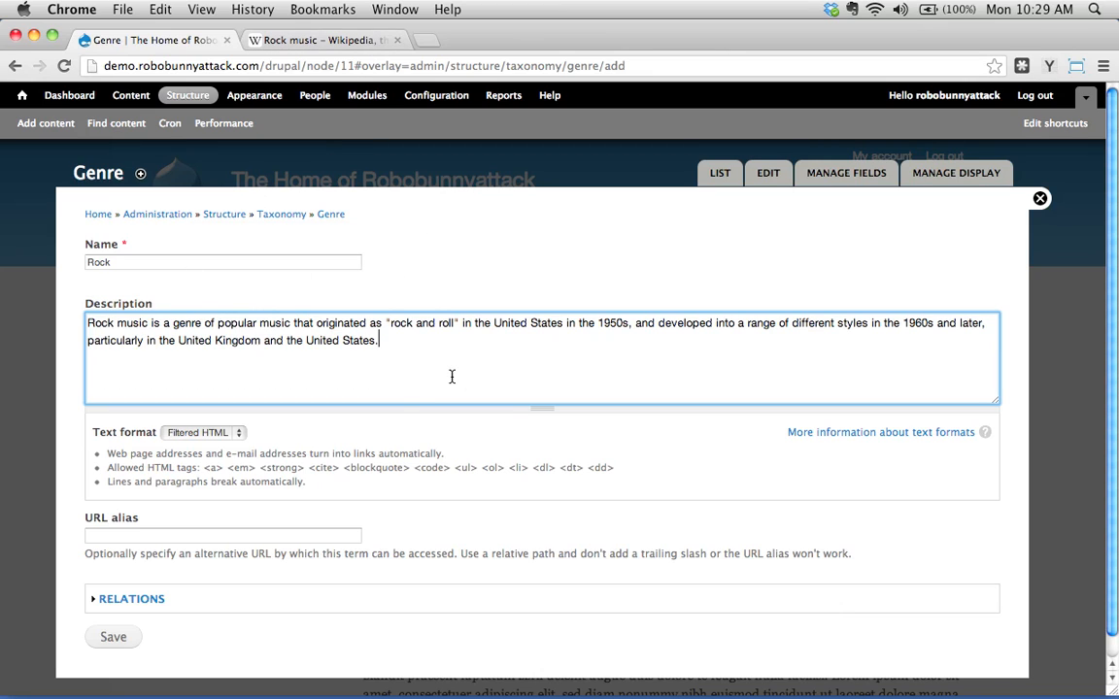
pyautogui.click(111, 639)
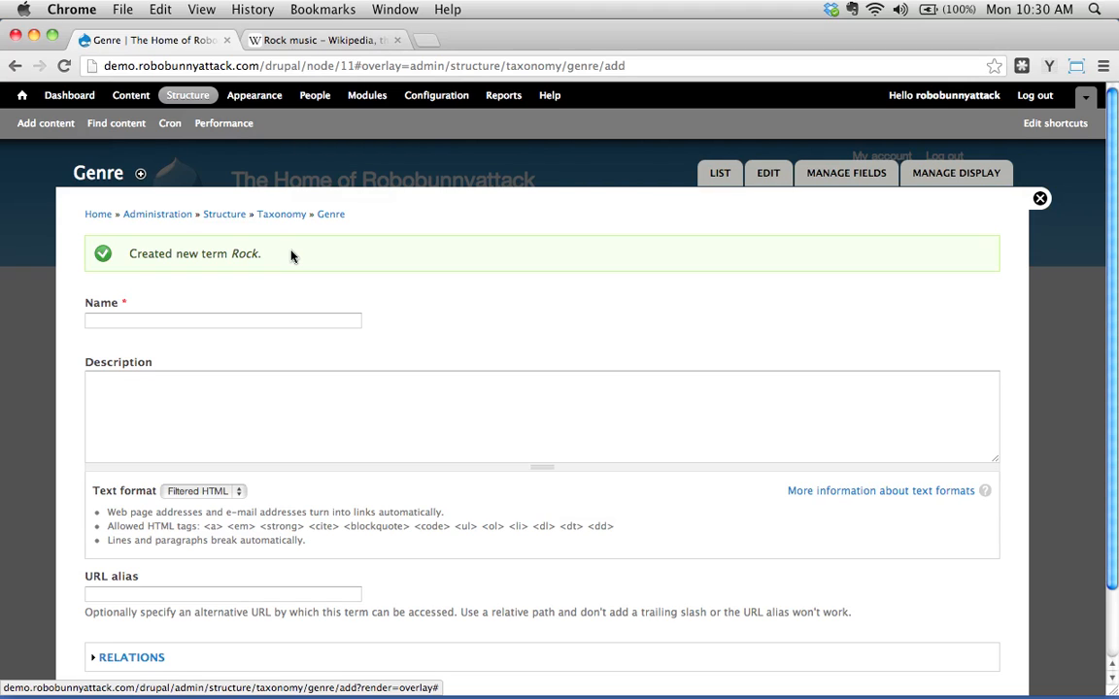
# Step: Name the next Genre term "Pop" and look up the "pop music" article on Wikipedia
pyautogui.click(98, 323)
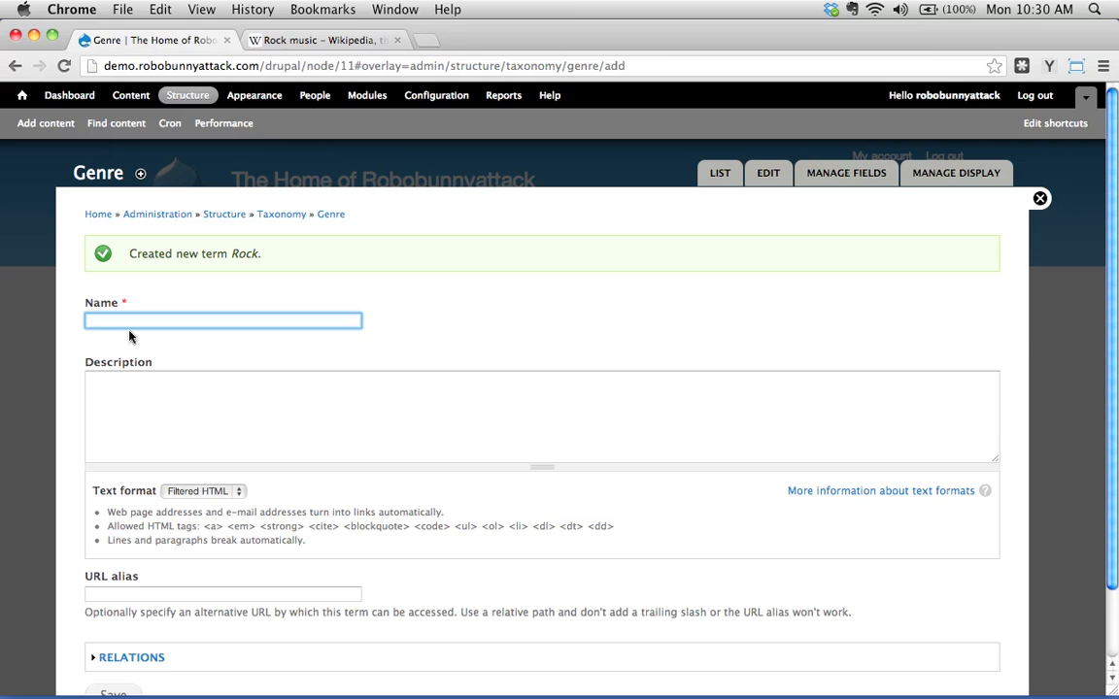
pyautogui.write('Pop')
pyautogui.click(321, 40)
pyautogui.click(937, 136)
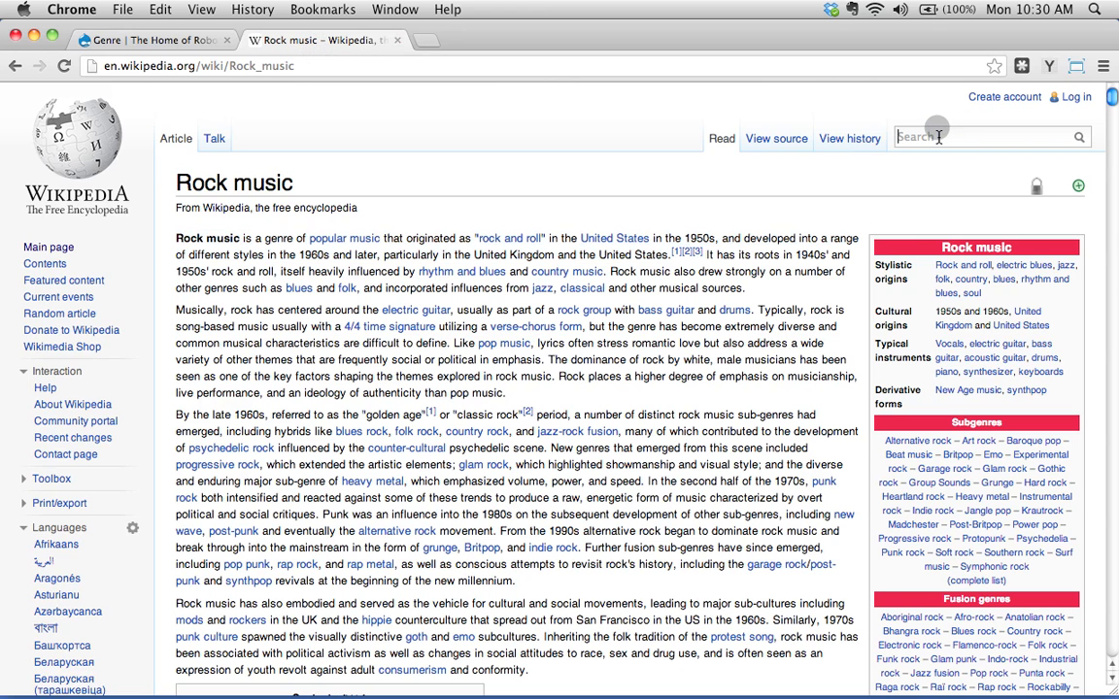
pyautogui.write('pop music')
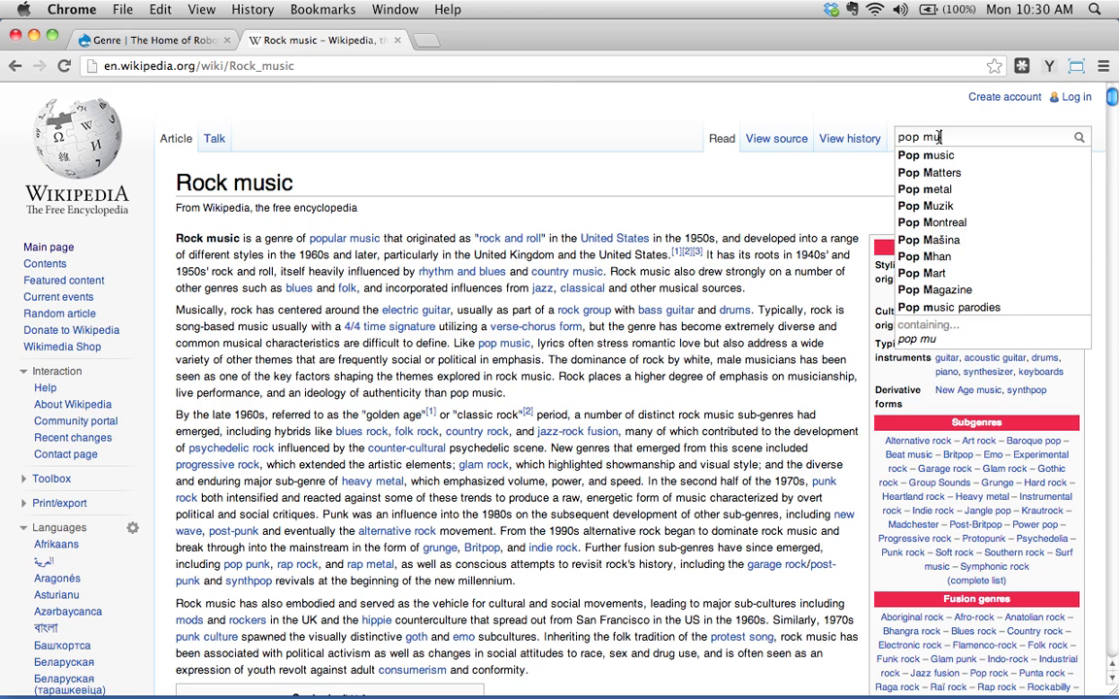
pyautogui.press('Return')
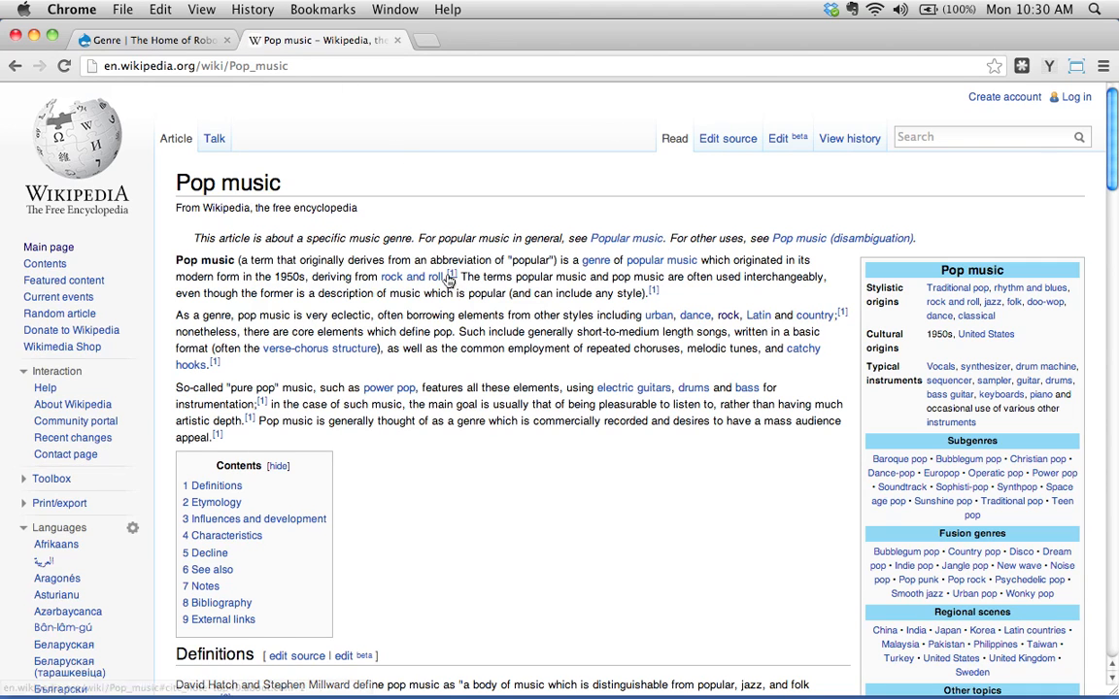
# Step: Copy the first sentence of the Wikipedia pop music article into the Pop term's description in Drupal and save the term
pyautogui.moveTo(293, 269); pyautogui.dragTo(447, 281)
pyautogui.press('super+c')
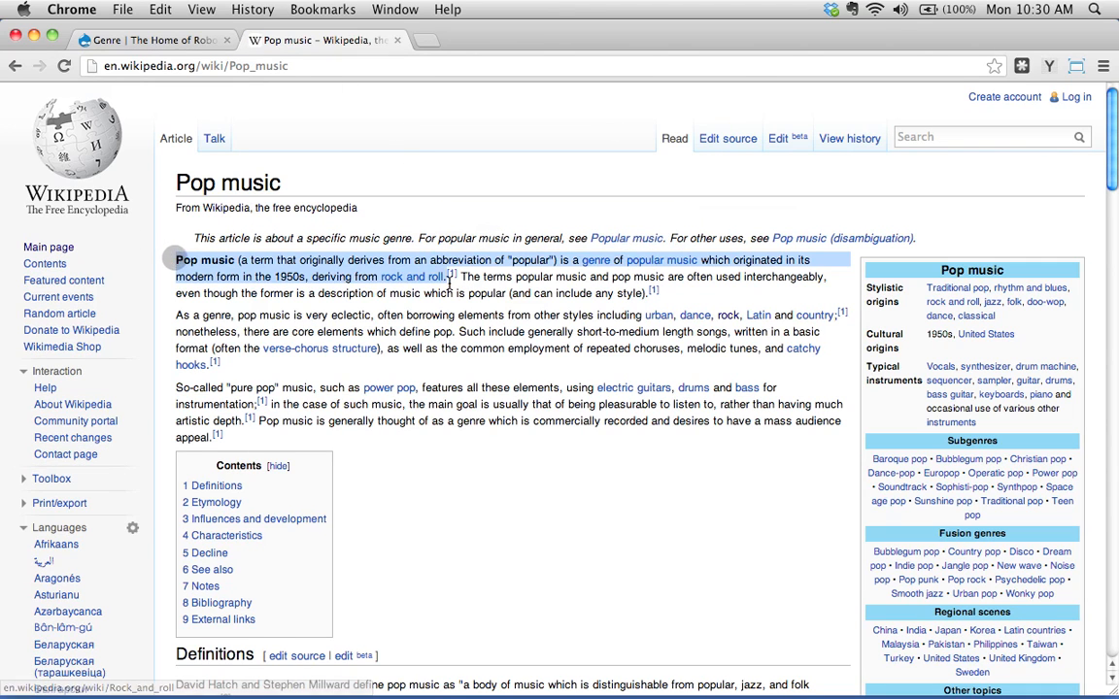
pyautogui.press('super+shift+bracketleft')
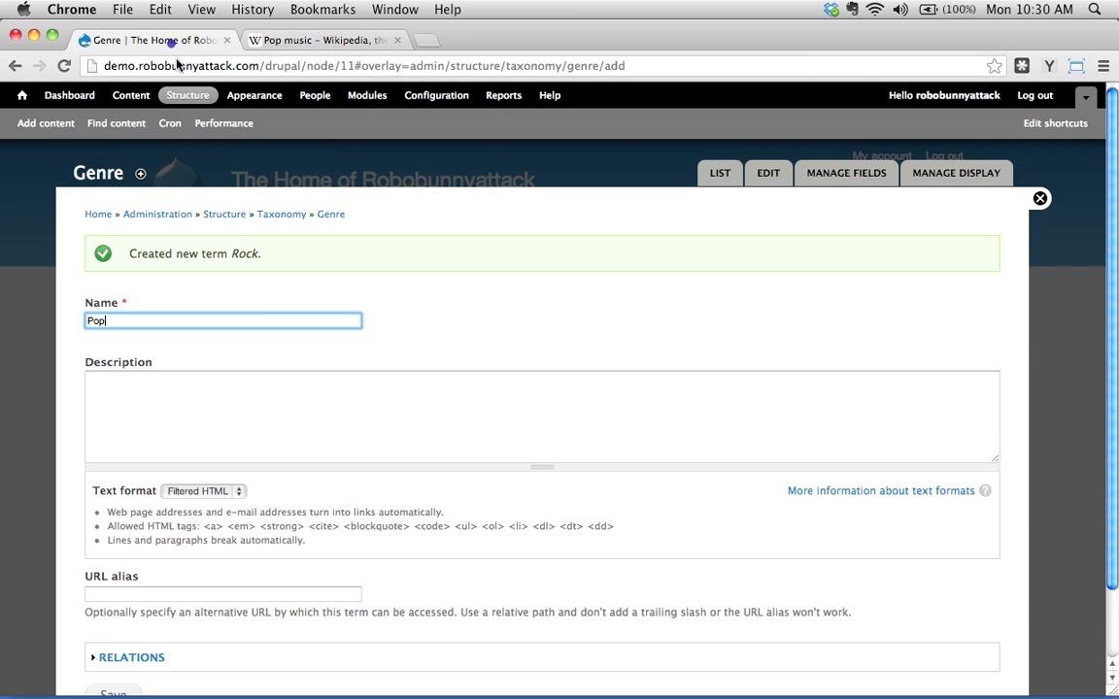
pyautogui.click(245, 415)
pyautogui.press('super+v')
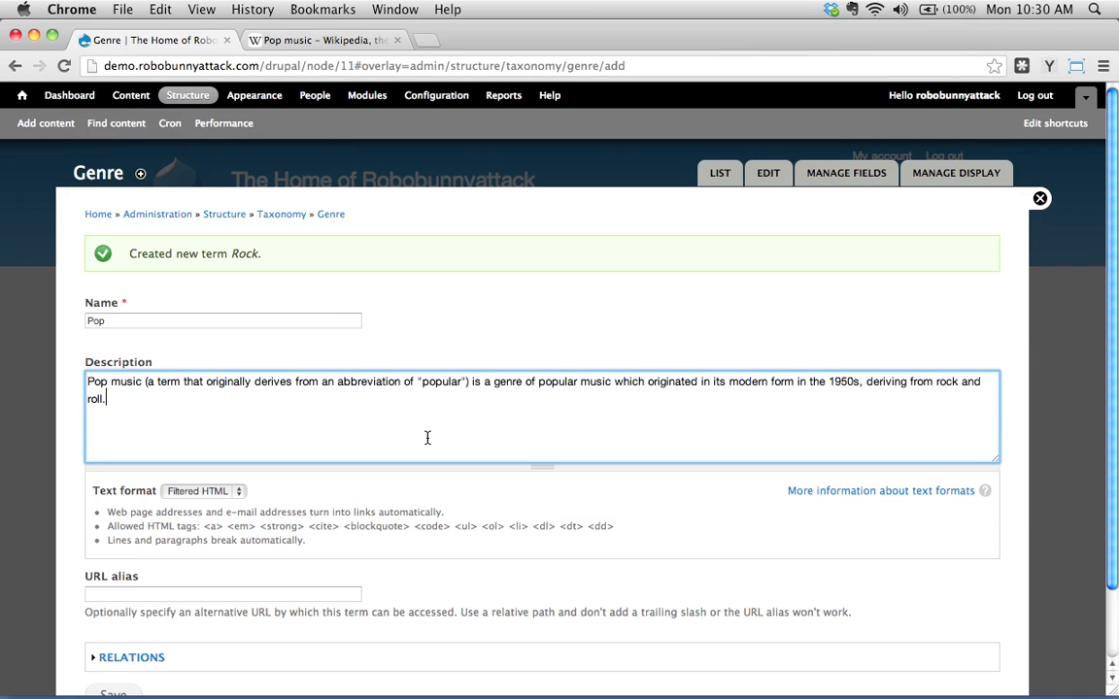
pyautogui.scroll(-2, 311, 515)
pyautogui.click(112, 615)
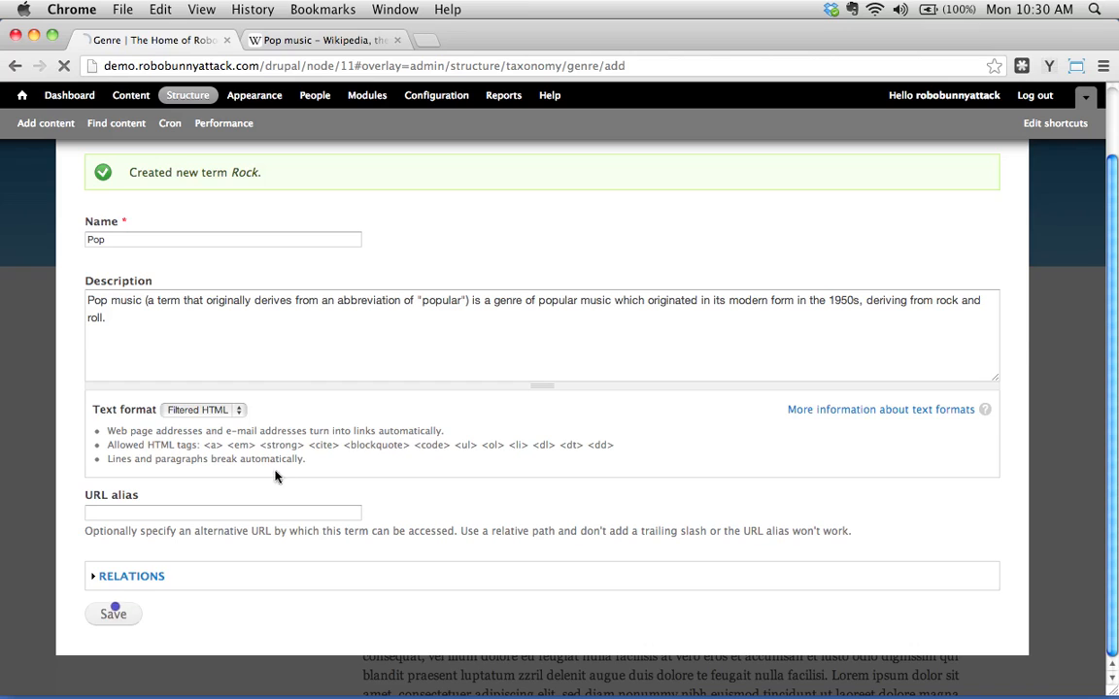
# Step: Return to Wikipedia and look up the "Jazz" article
pyautogui.press('super+shift+bracketright')
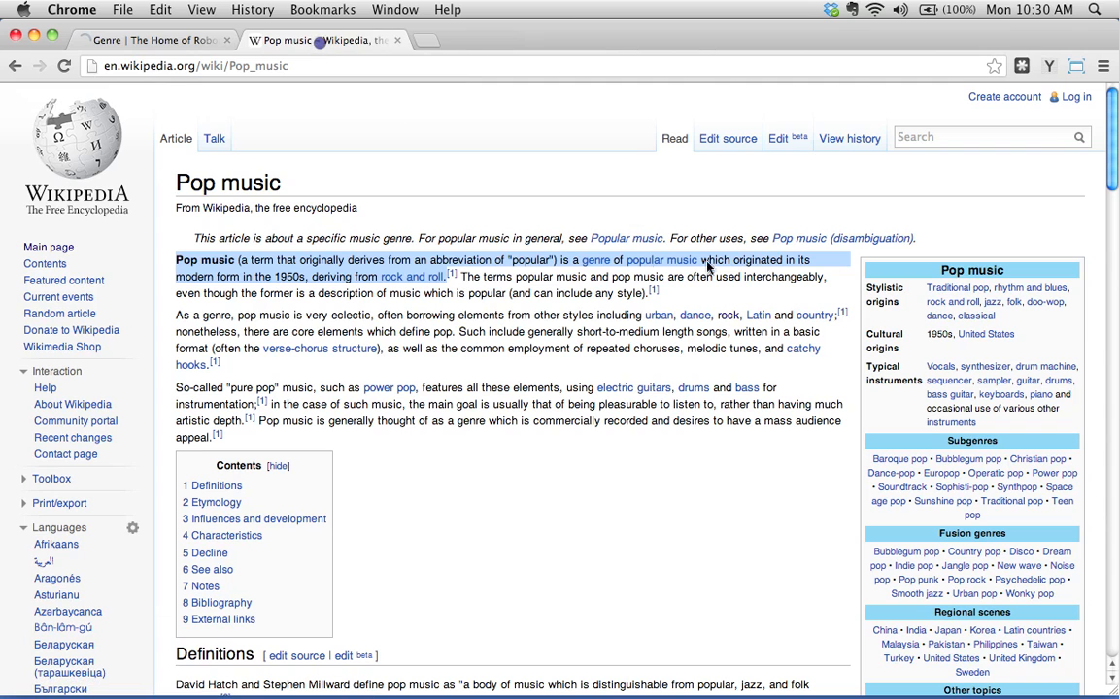
pyautogui.click(915, 139)
pyautogui.write('Jazz')
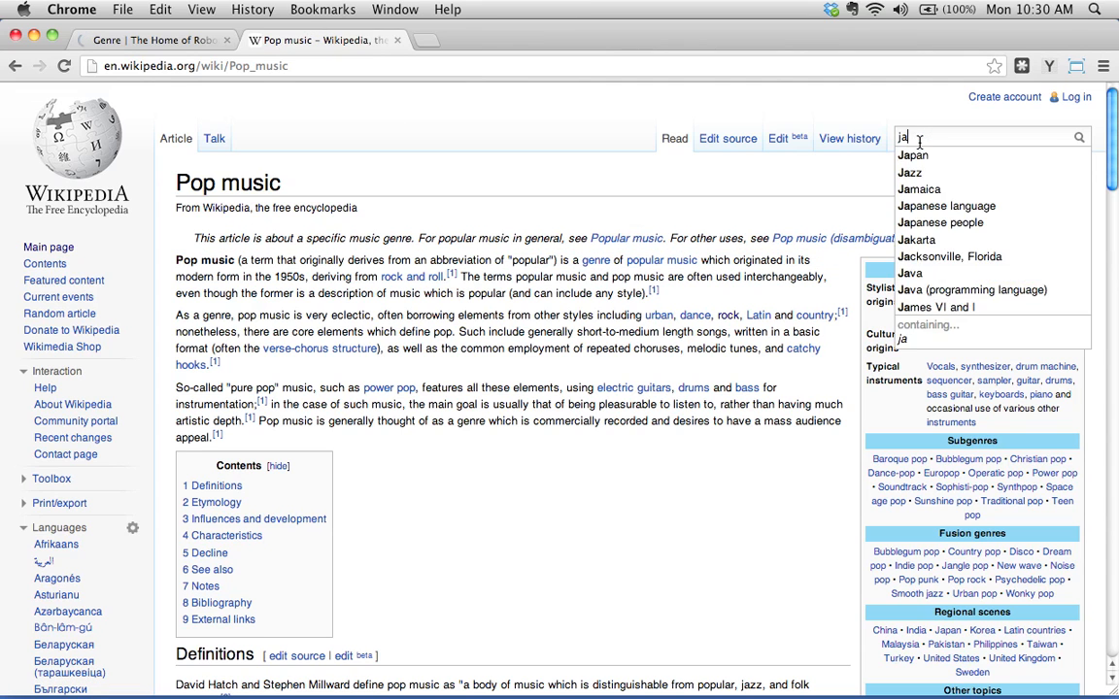
pyautogui.press('Return')
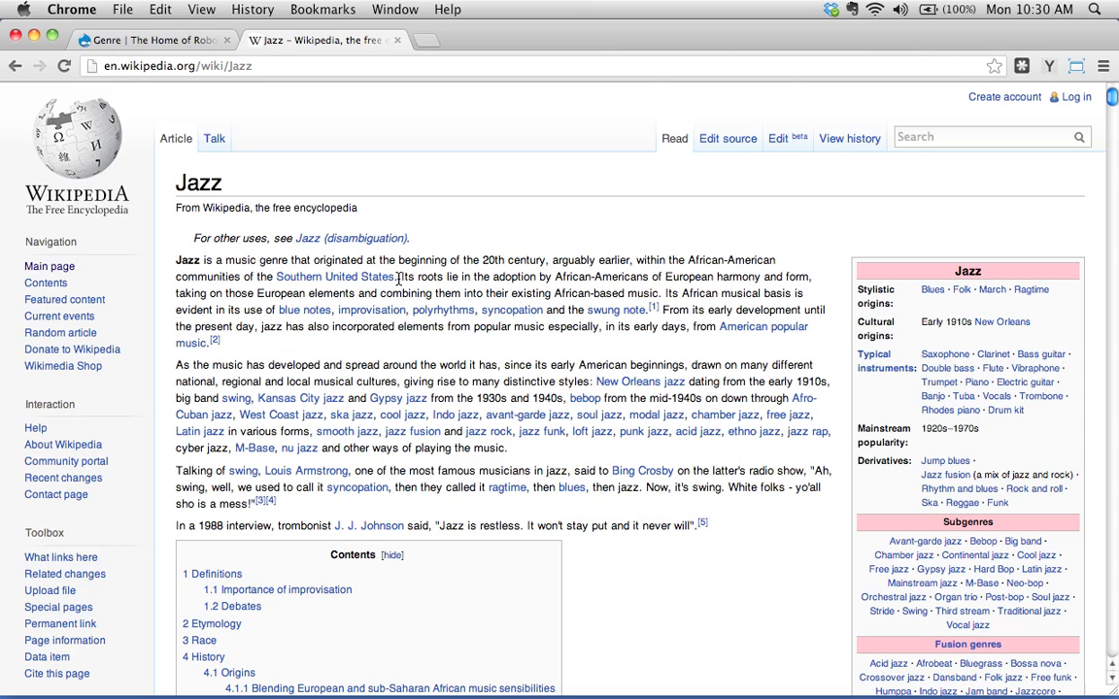
# Step: Create the Genre term "Jazz" in Drupal with the Wikipedia article's first sentence as its description, and list the vocabulary's terms
pyautogui.moveTo(396, 276); pyautogui.dragTo(172, 264)
pyautogui.press('super+c')
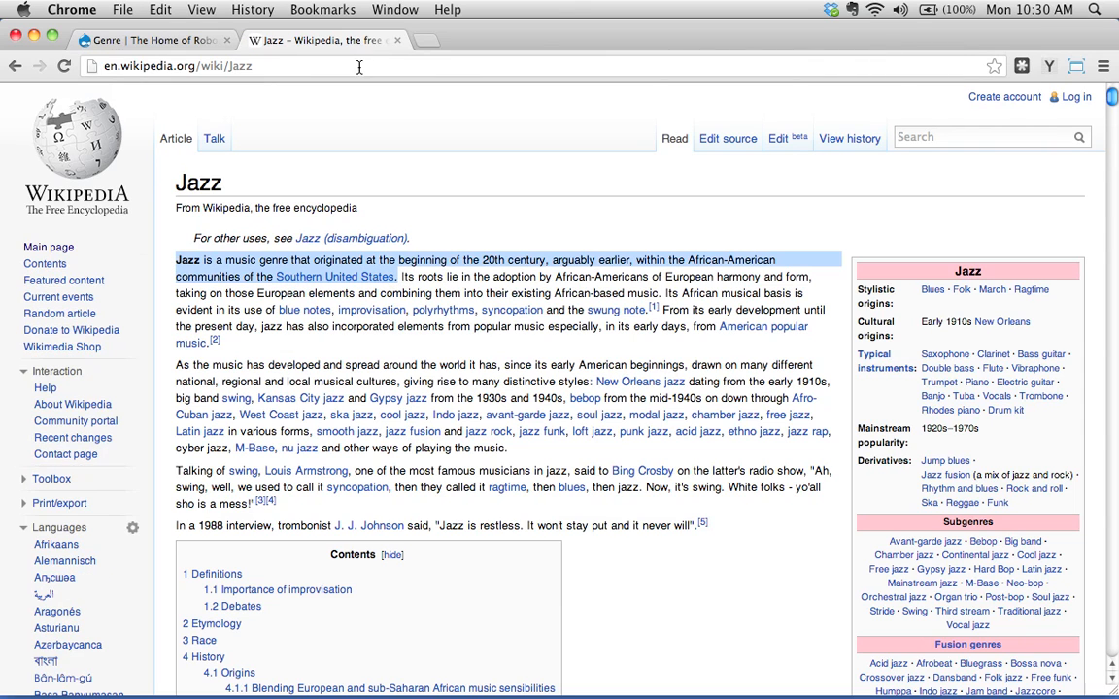
pyautogui.click(153, 44)
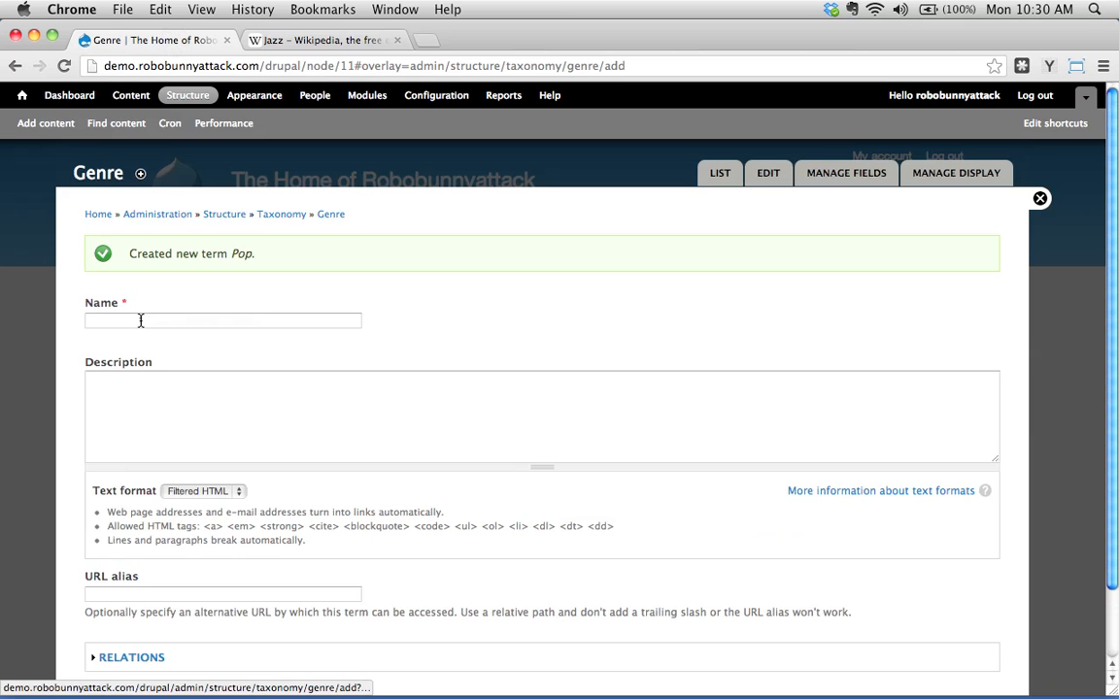
pyautogui.click(140, 320)
pyautogui.write('Jazz')
pyautogui.click(135, 419)
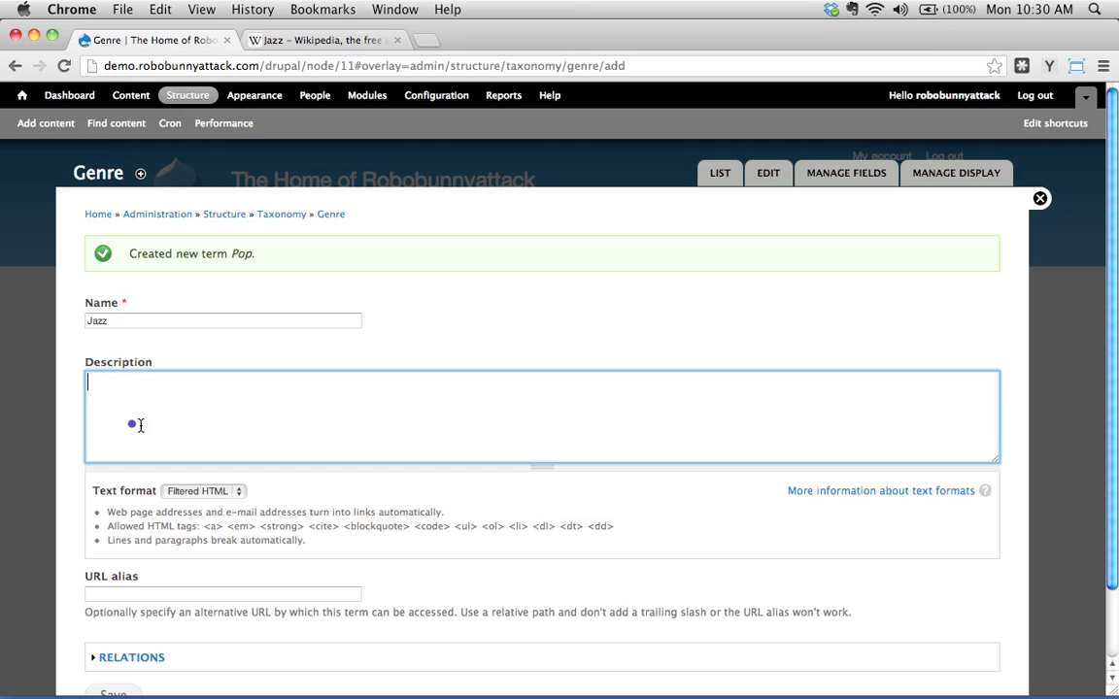
pyautogui.press('super+v')
pyautogui.scroll(-2, 387, 457)
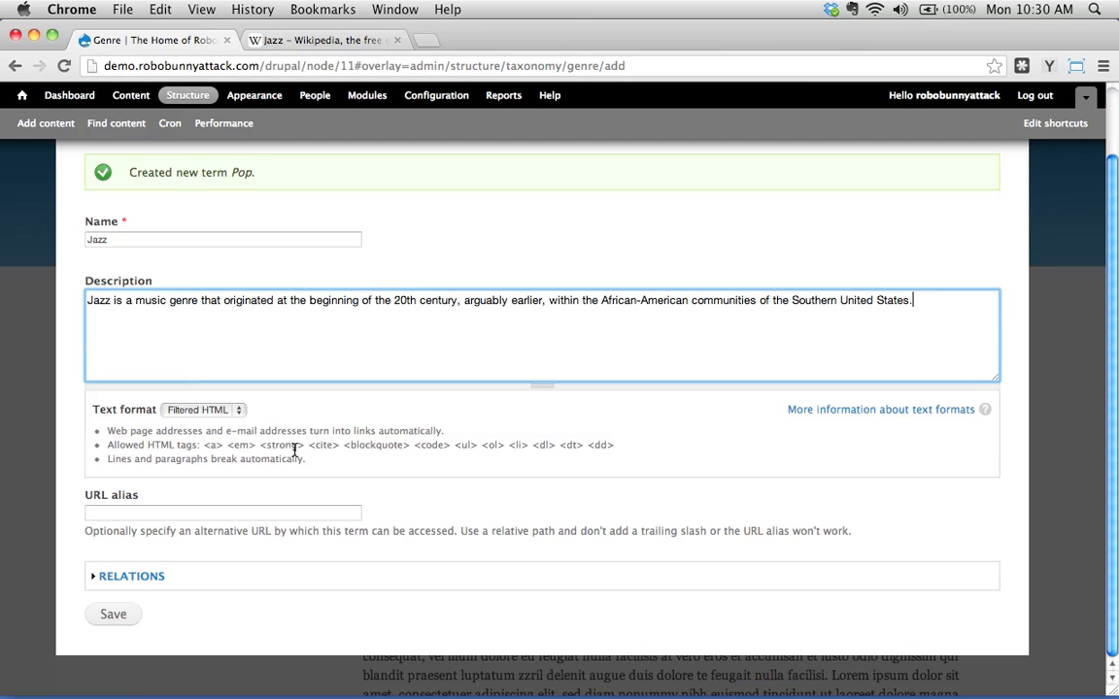
pyautogui.click(103, 613)
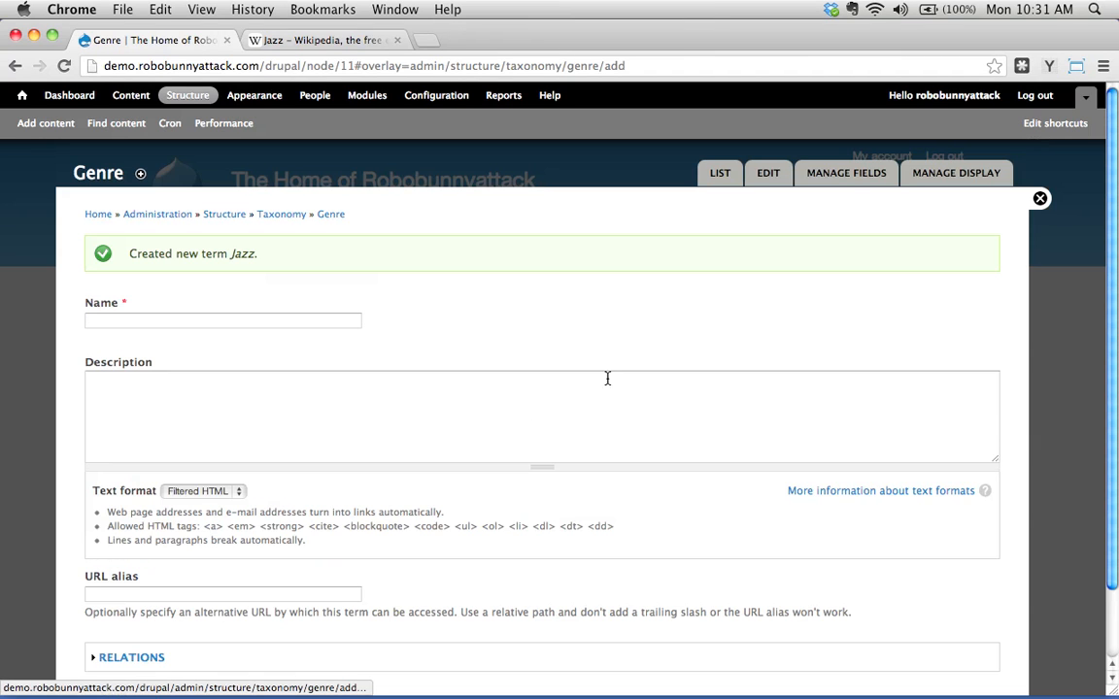
pyautogui.click(719, 175)
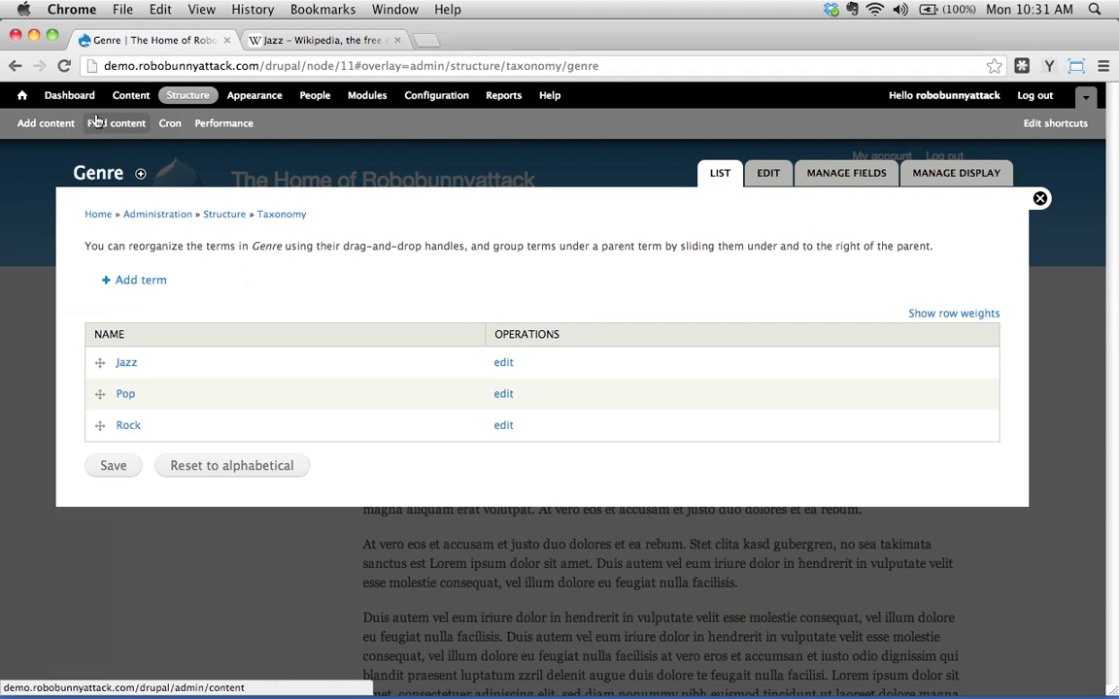
# Step: Open the form for adding a Song, examine its fields from the song title to the publishing settings, and close it
pyautogui.click(39, 124)
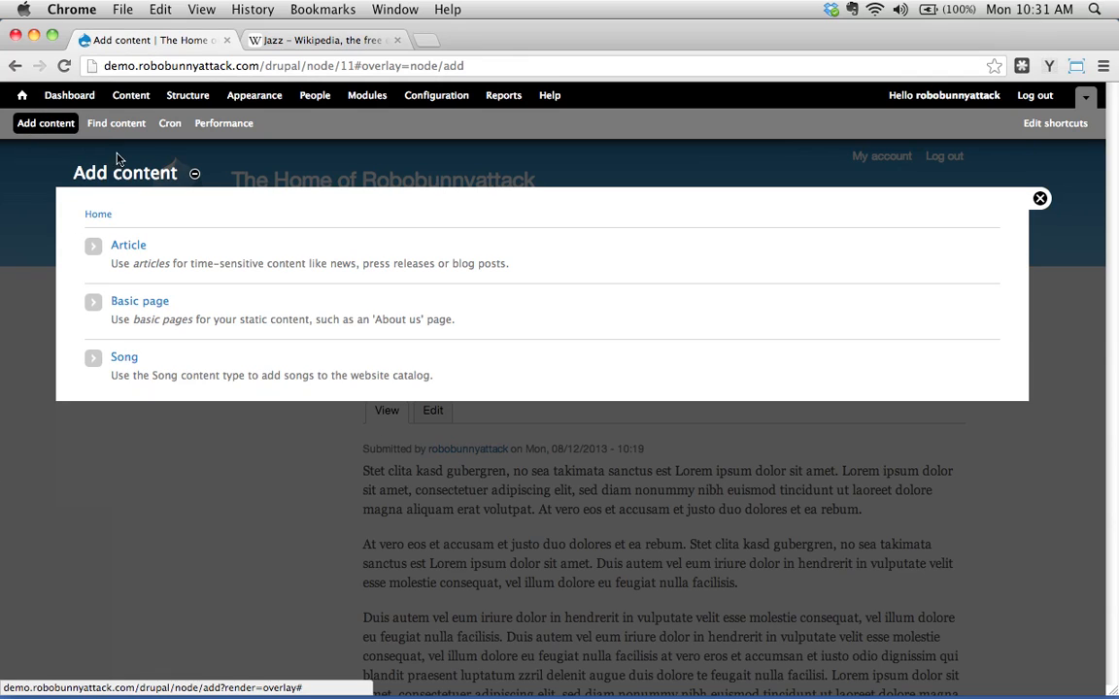
pyautogui.click(124, 358)
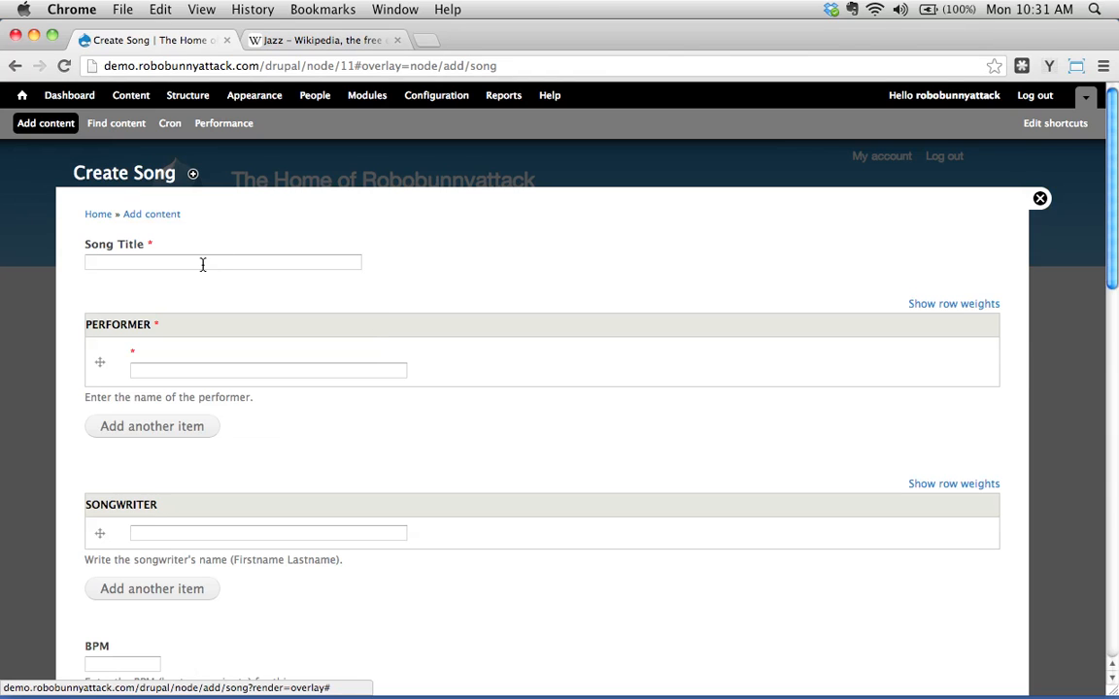
pyautogui.scroll(-5, 201, 288)
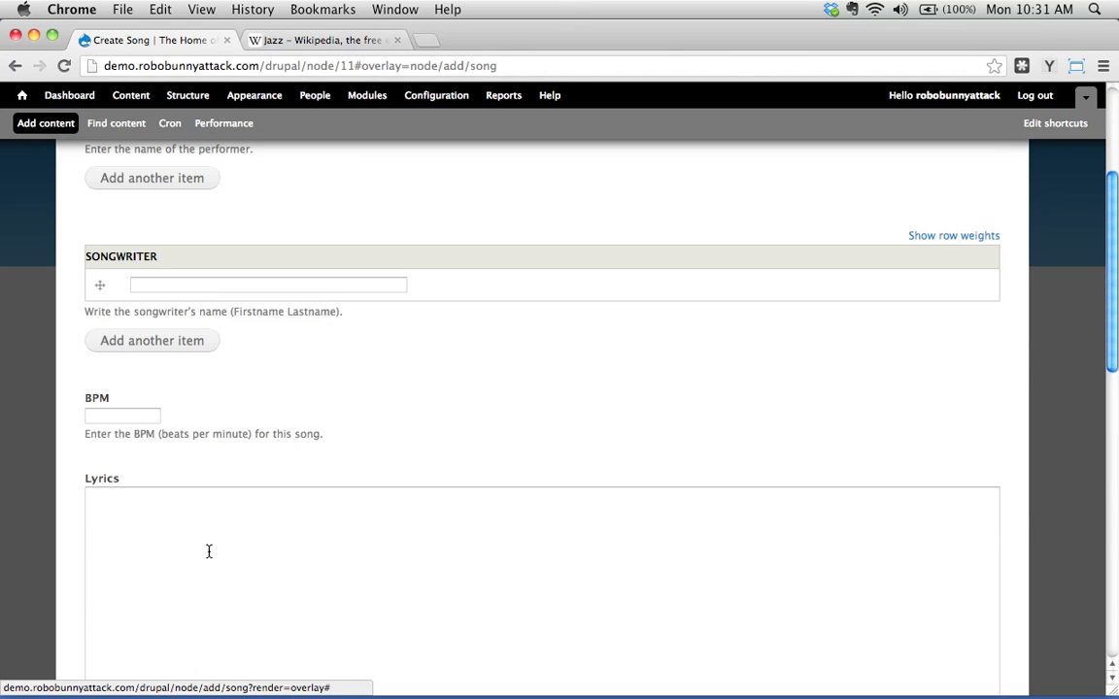
pyautogui.scroll(-15, 165, 477)
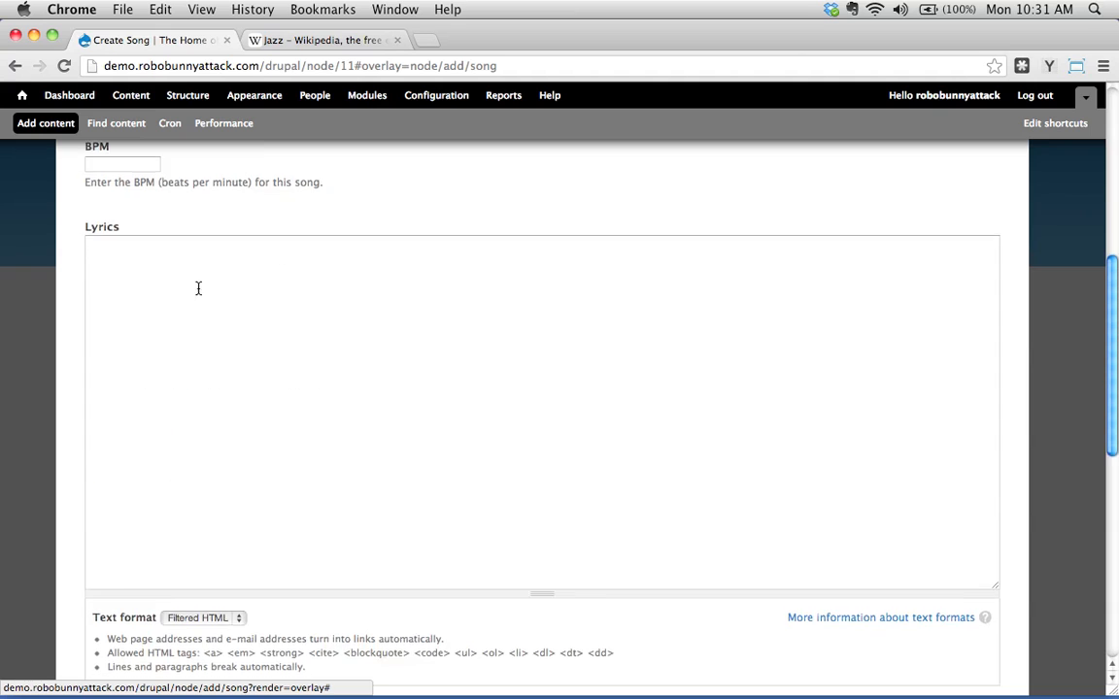
pyautogui.scroll(20, 208, 430)
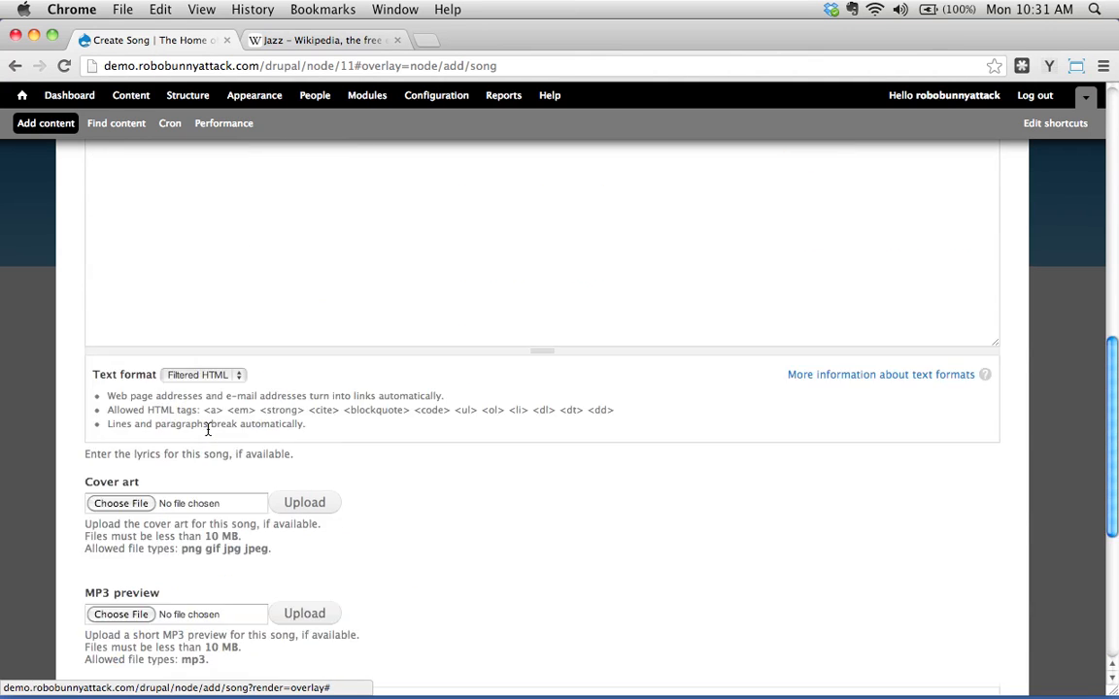
pyautogui.scroll(-15, 200, 397)
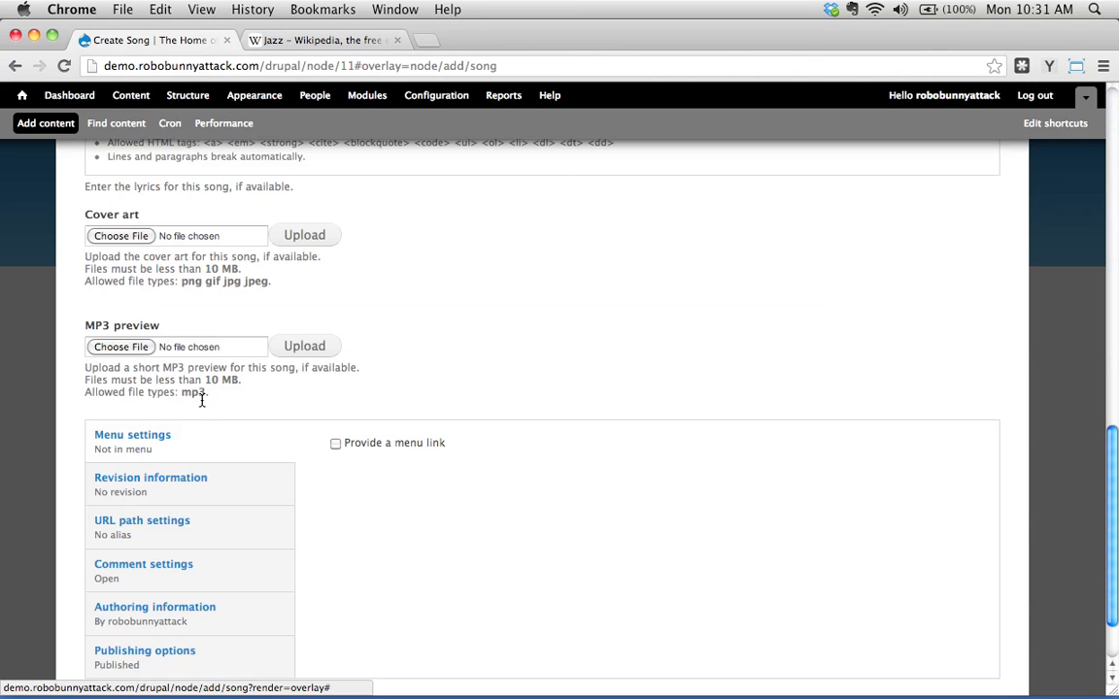
pyautogui.scroll(12, 202, 400)
pyautogui.scroll(3, 202, 400)
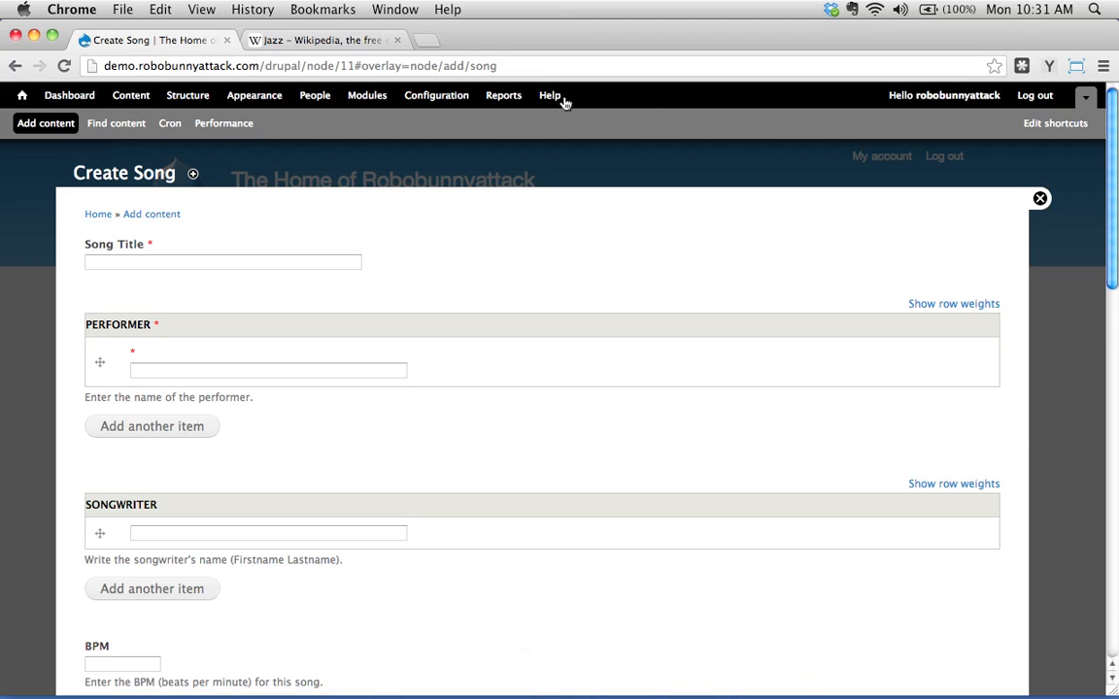
pyautogui.click(1039, 199)
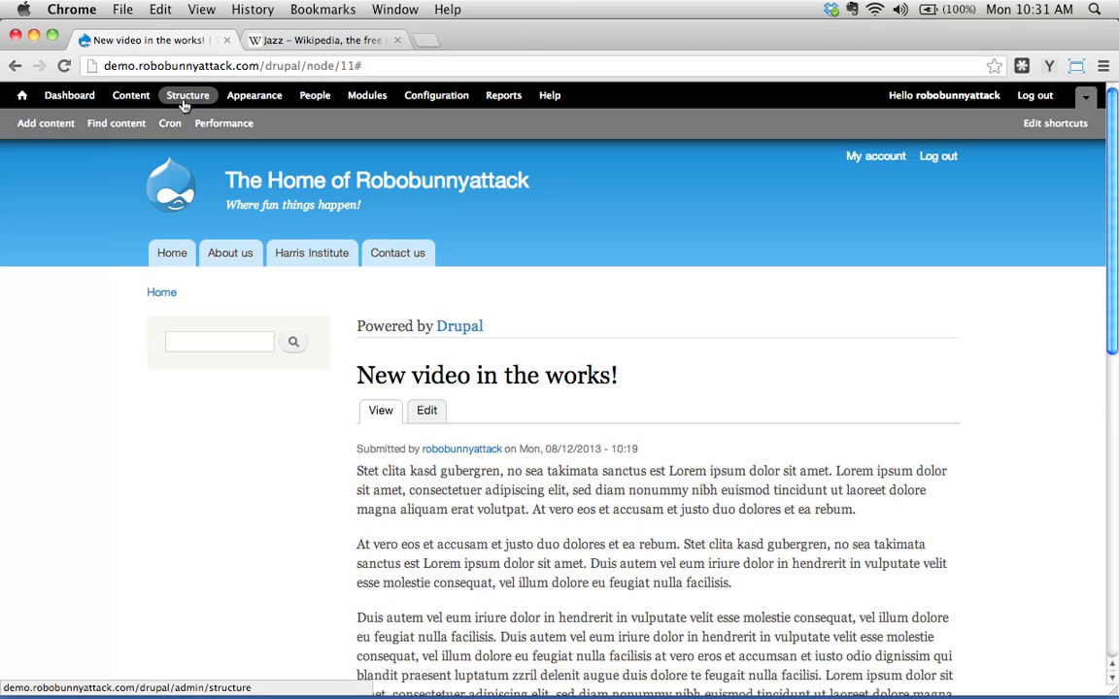
# Step: List the terms of the Genre vocabulary in the Taxonomy administration and open the Jazz term's page
pyautogui.click(186, 97)
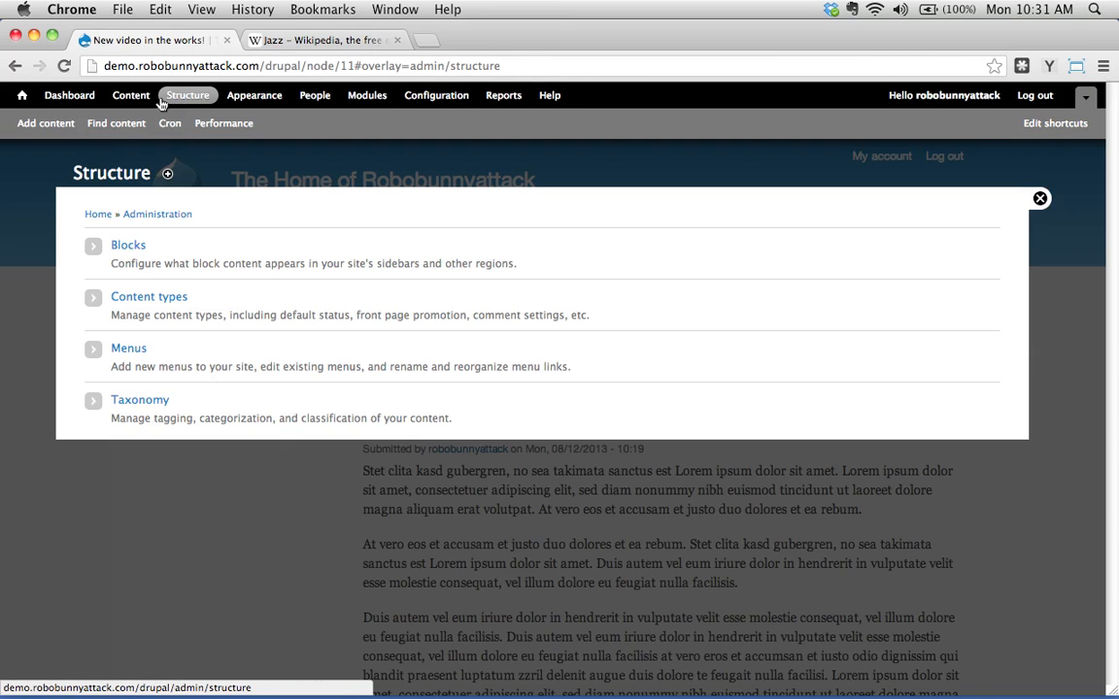
pyautogui.click(142, 399)
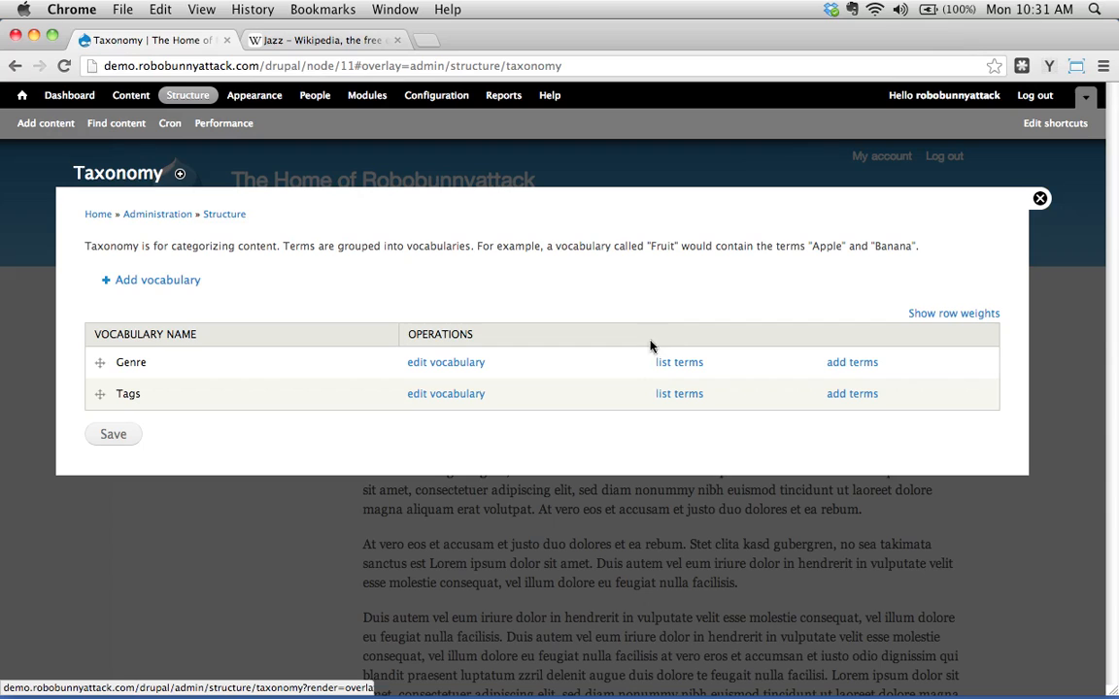
pyautogui.click(679, 363)
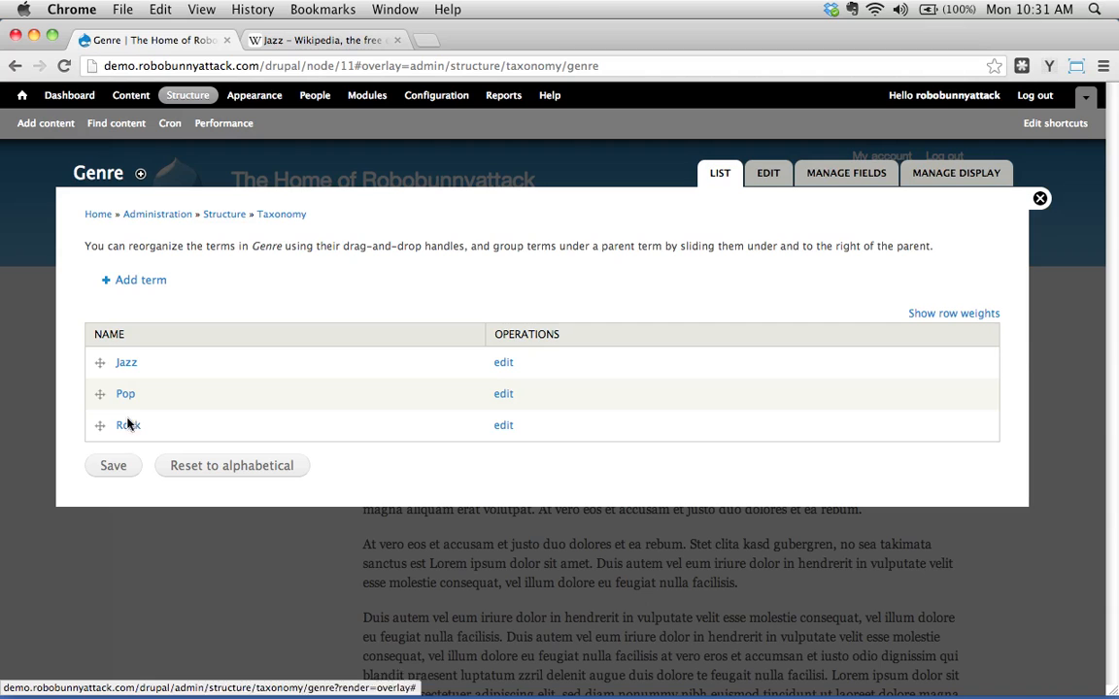
pyautogui.click(127, 363)
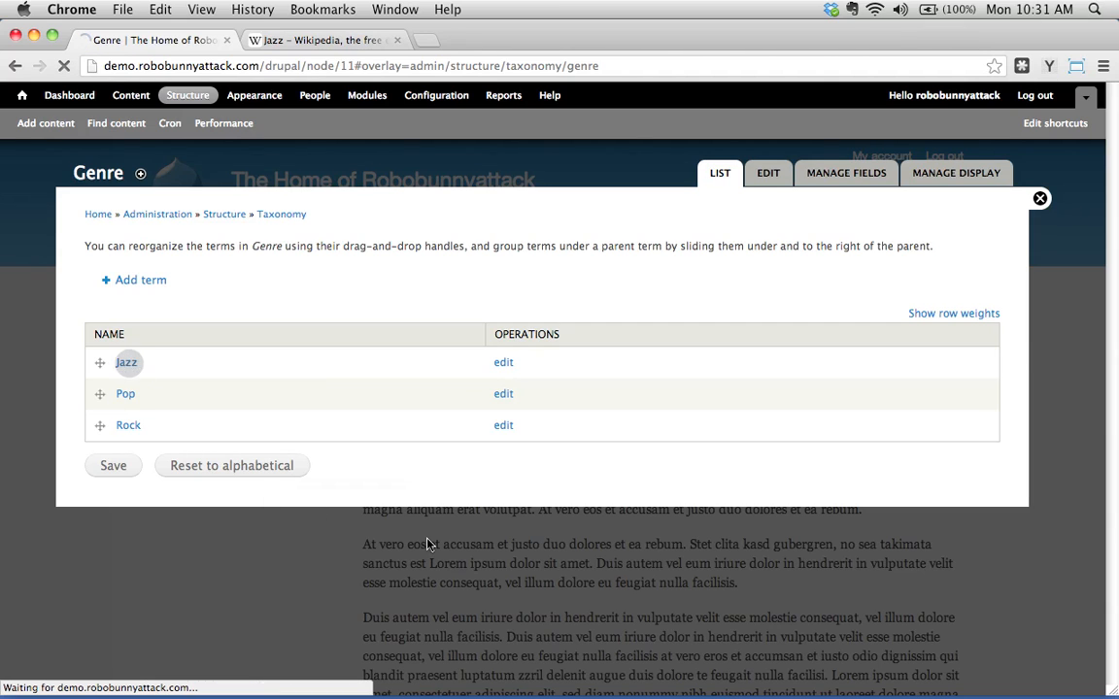